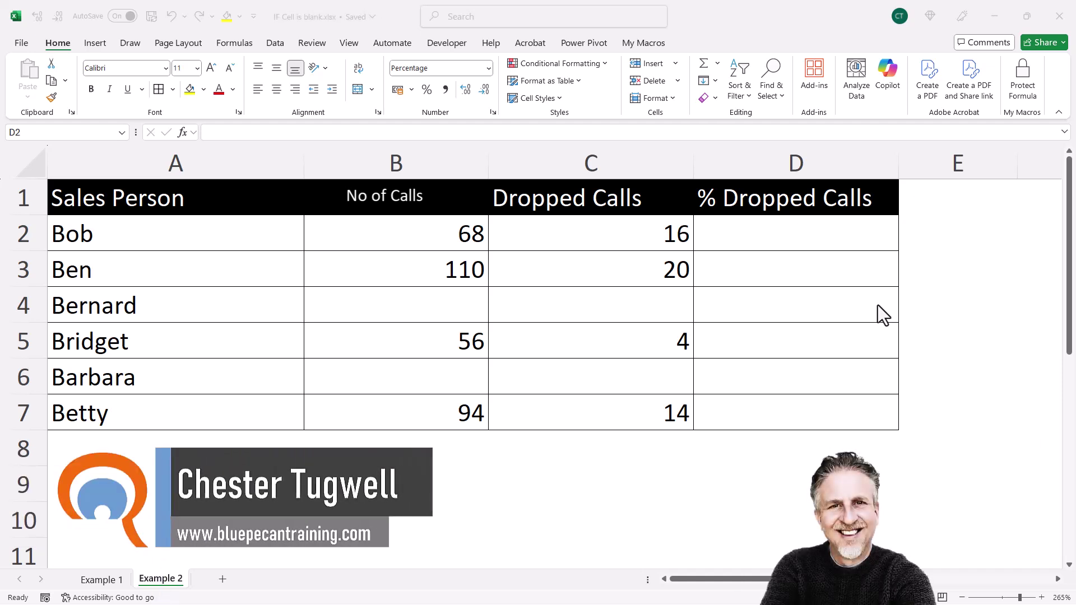
Step: Enter =C2/B2 in D2 and fill it down to D7
left_click(761, 239)
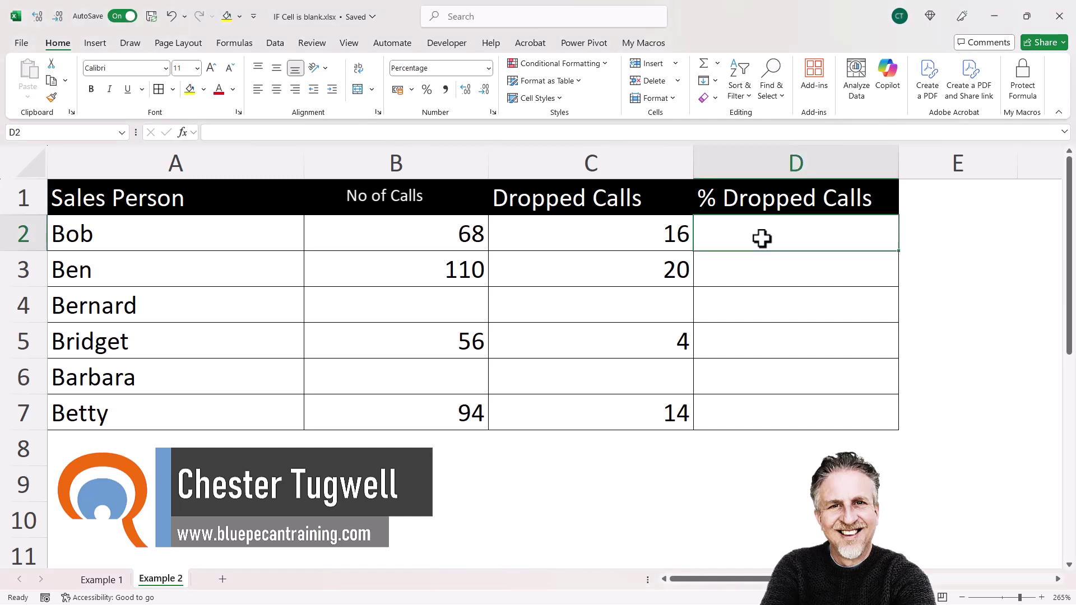
type("=")
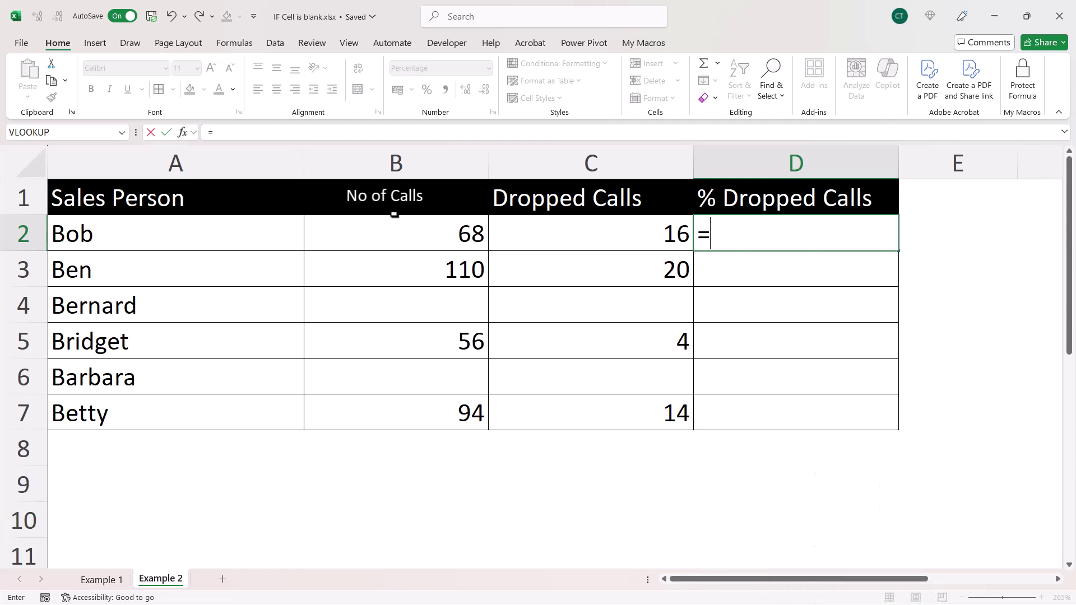
left_click(656, 239)
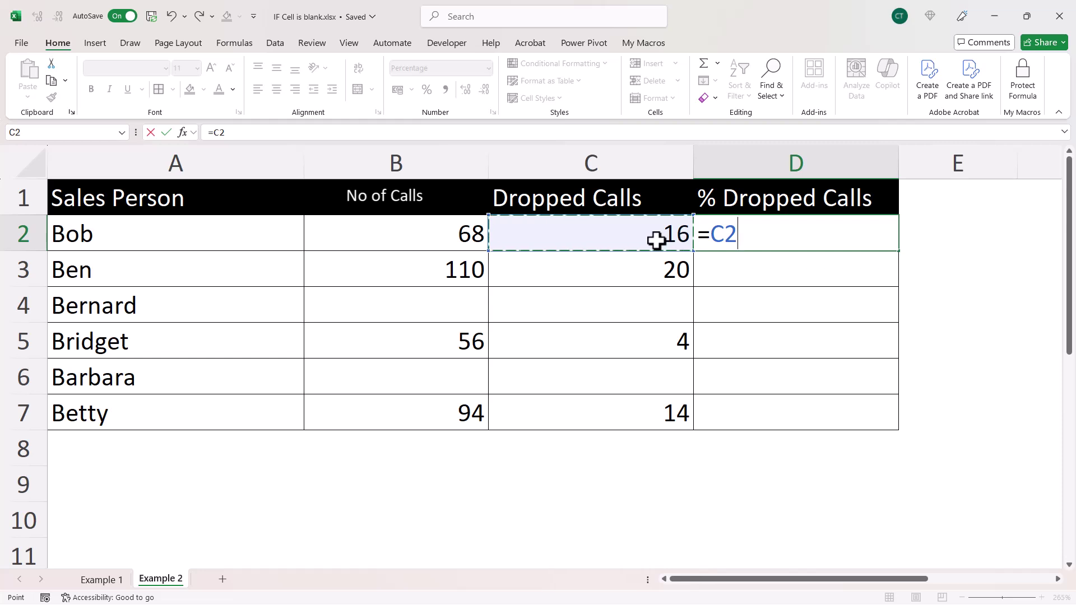
type("/")
left_click(463, 243)
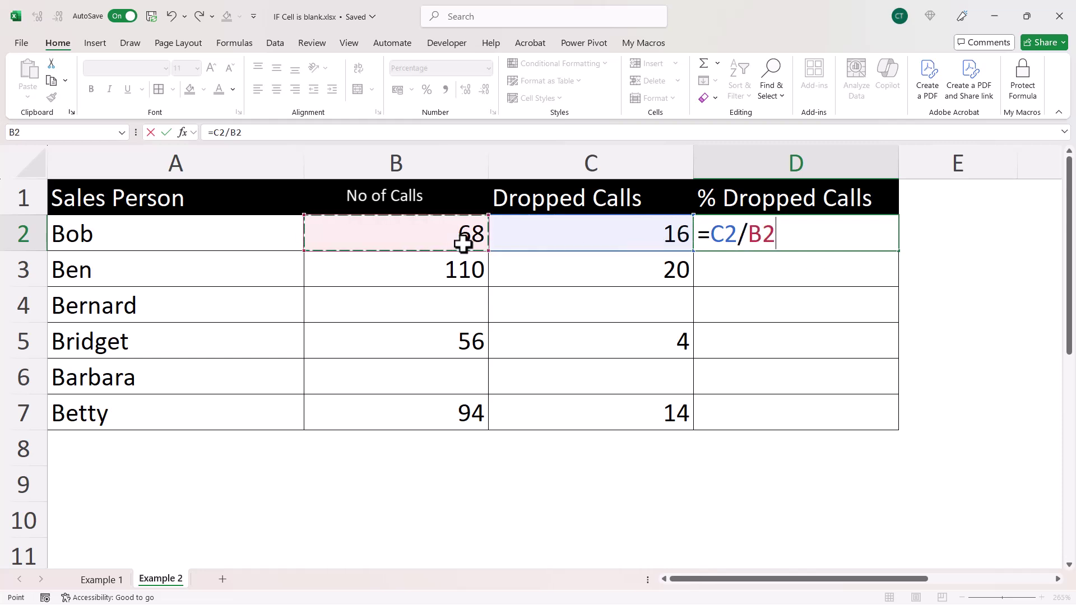
key("Return")
left_click(860, 235)
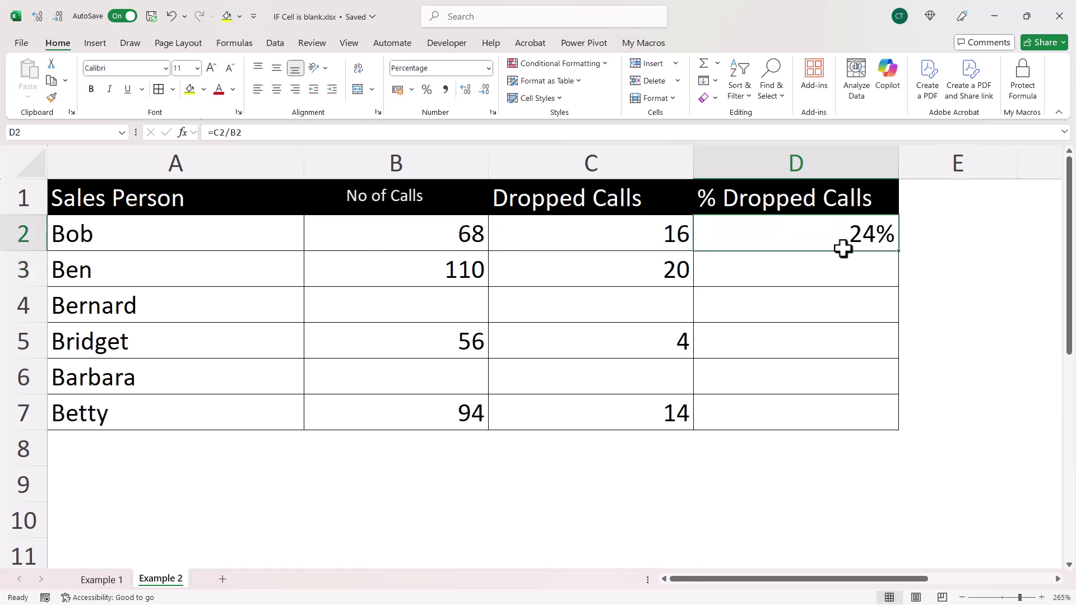
double_click(899, 252)
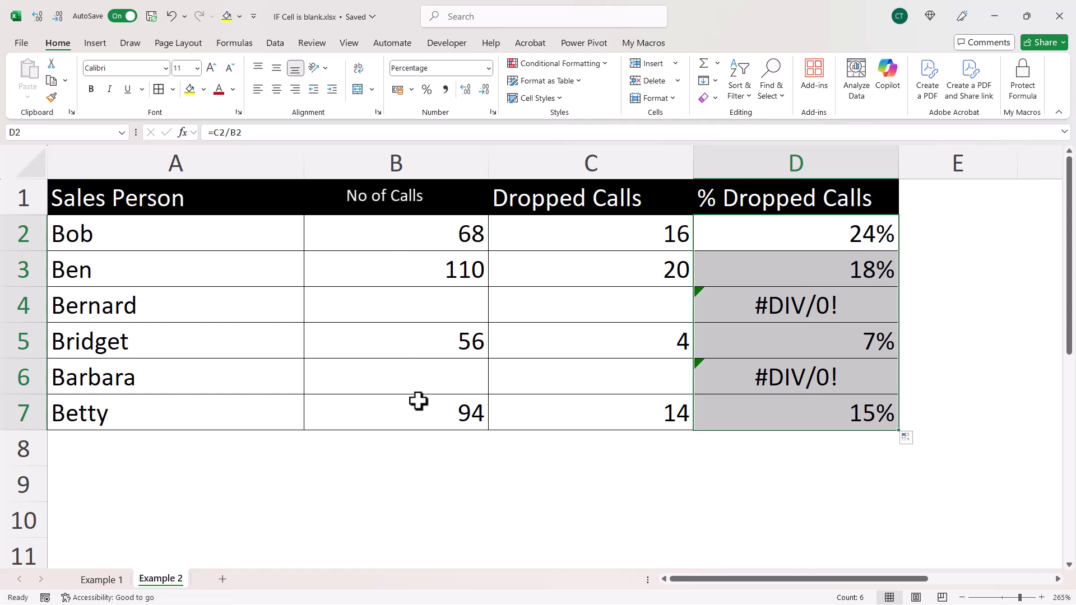
Step: Replace D2:D7 with the empty-cell test =B2="", filled down from D2
key("Delete")
left_click(835, 235)
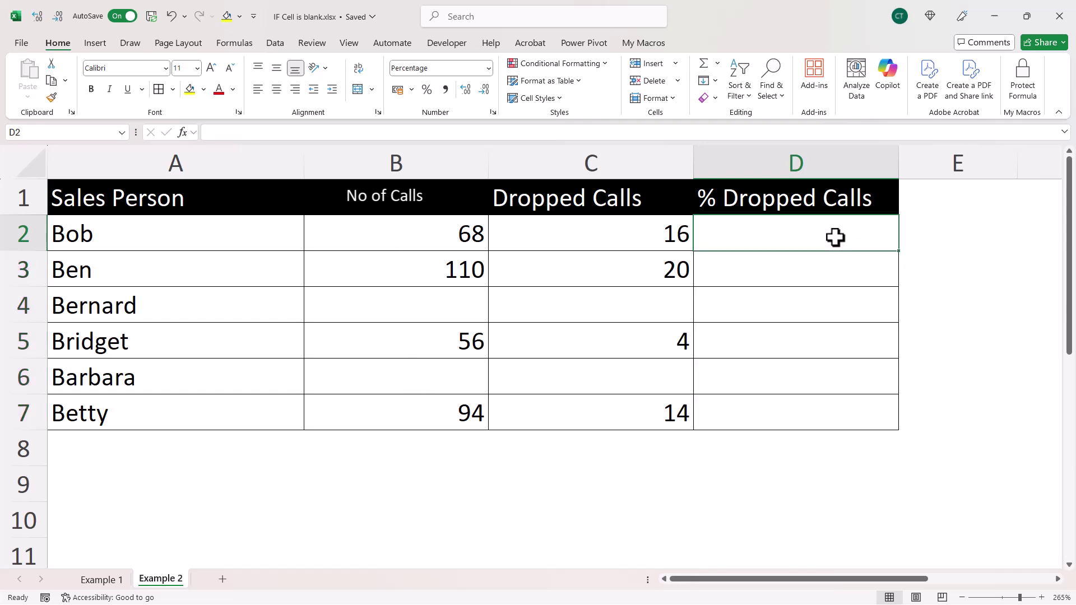
type("=")
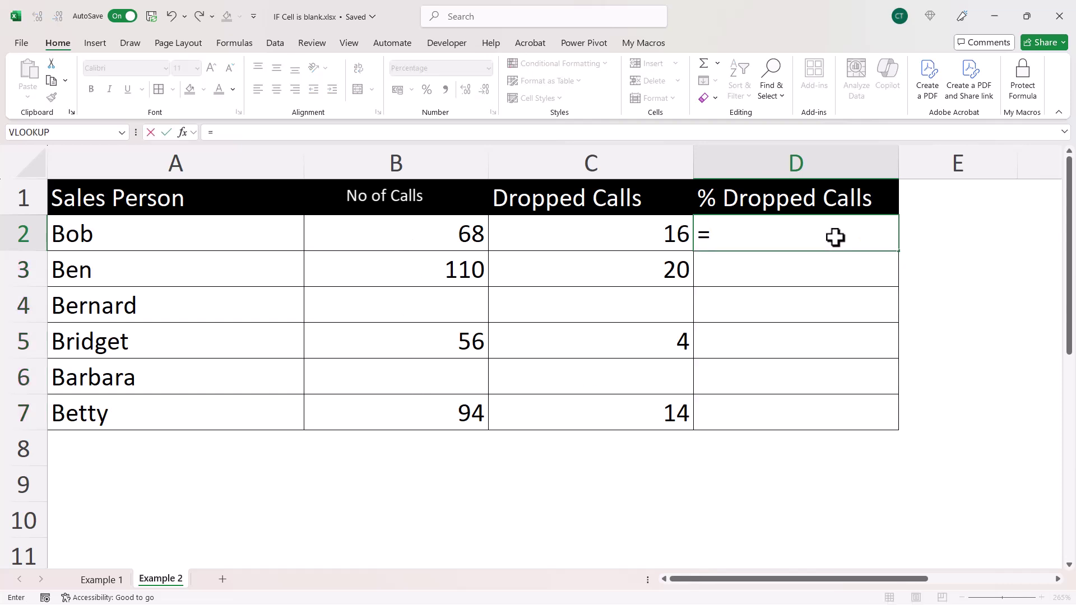
left_click(434, 232)
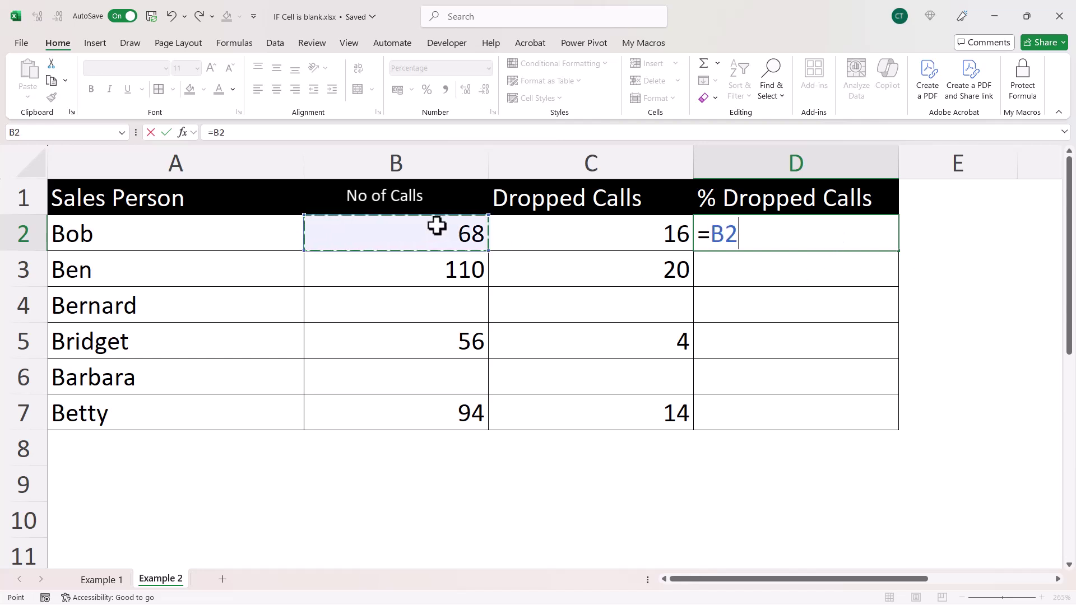
type("=")
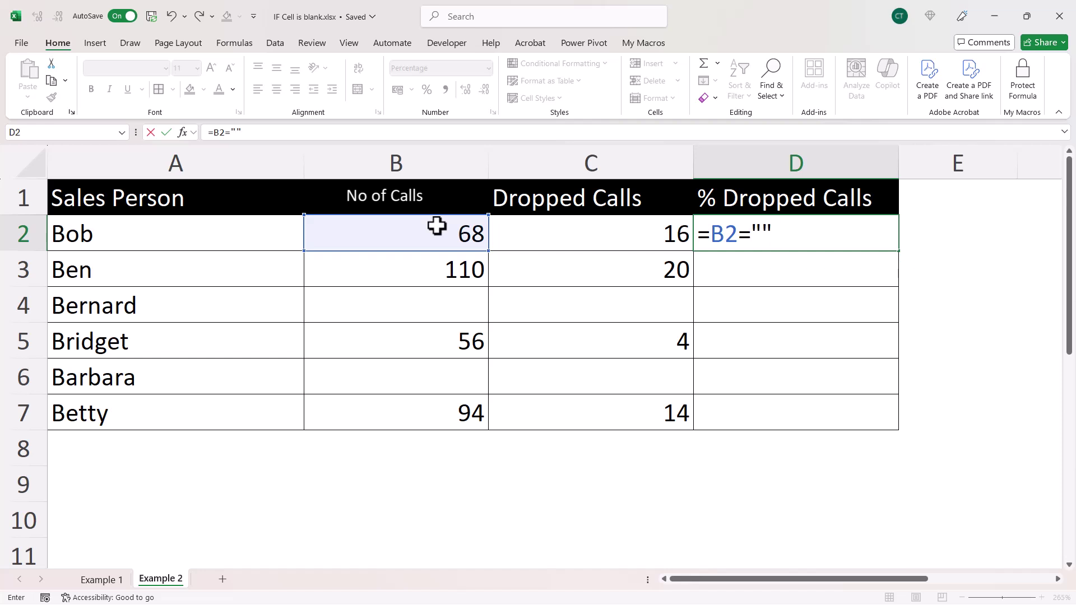
key("Return")
left_click(842, 240)
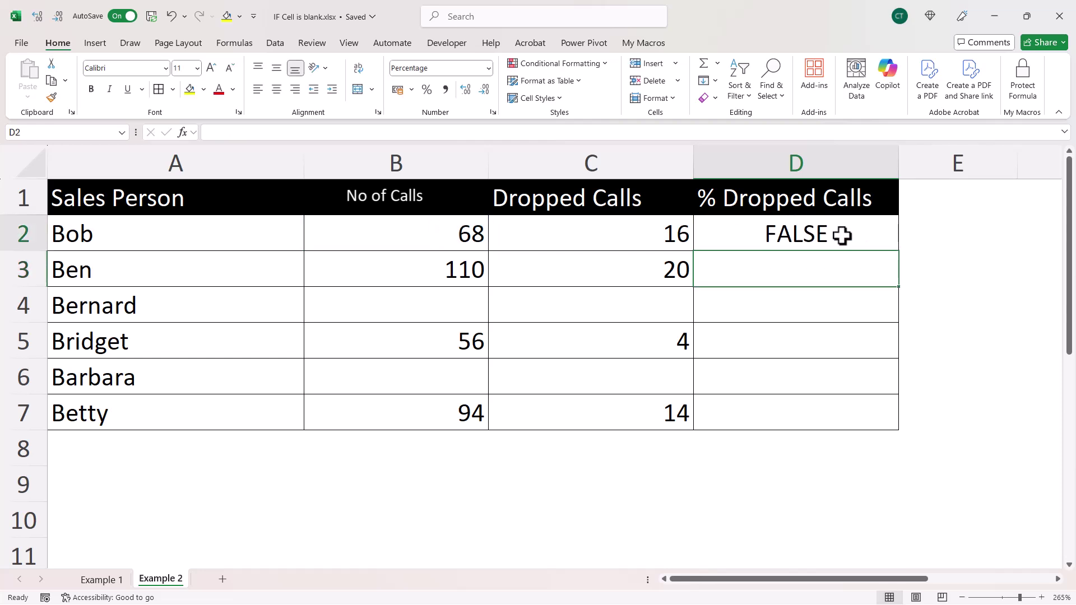
double_click(900, 251)
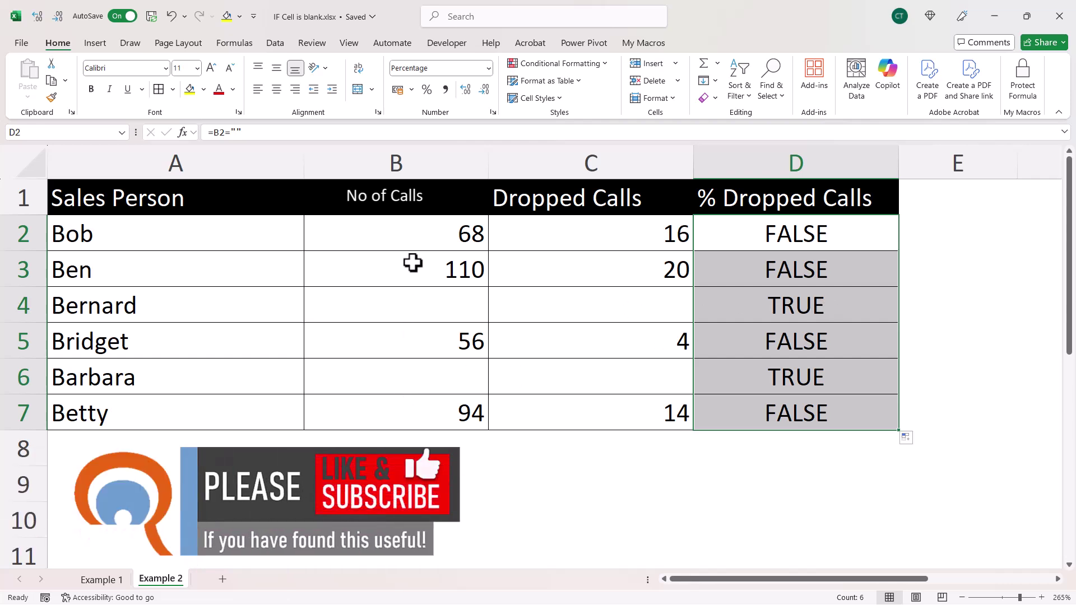
Step: Wrap D2's B2="" test in an IF that returns an empty string when true
double_click(768, 238)
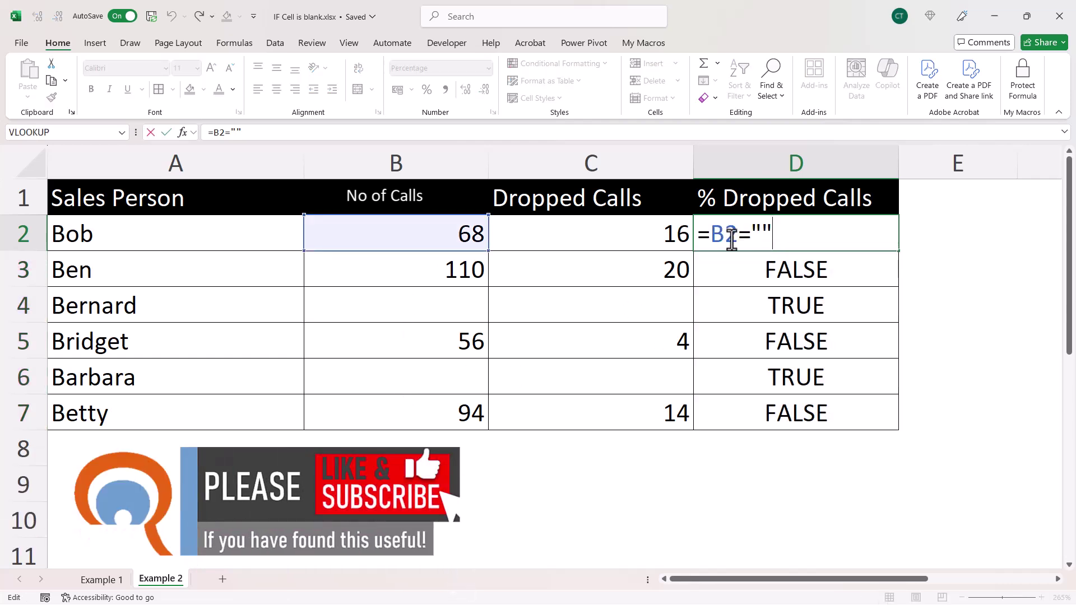
left_click(712, 235)
type("IF")
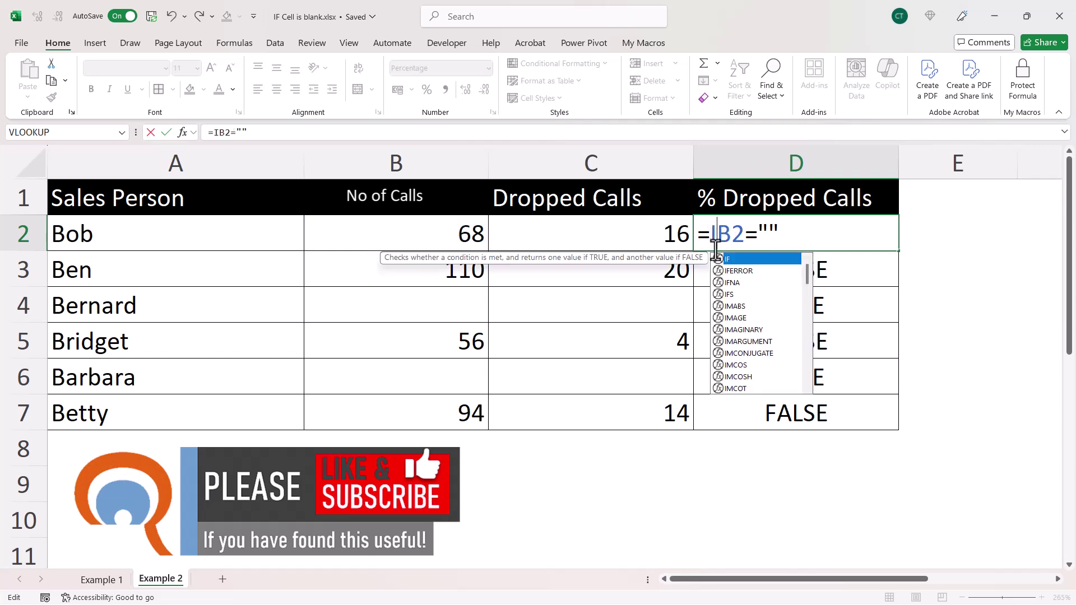
type("(")
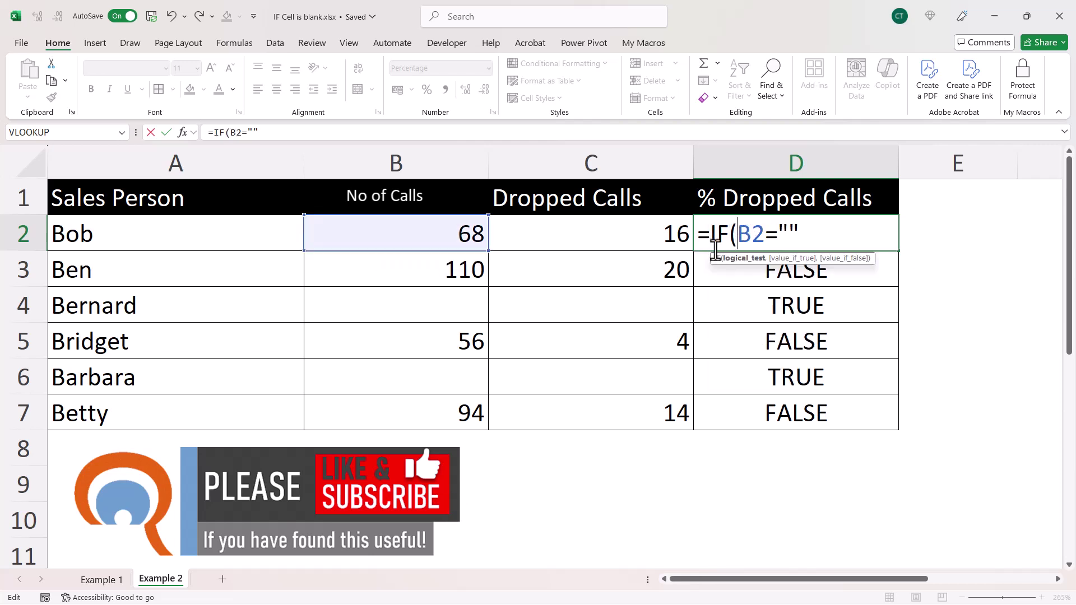
left_click(754, 258)
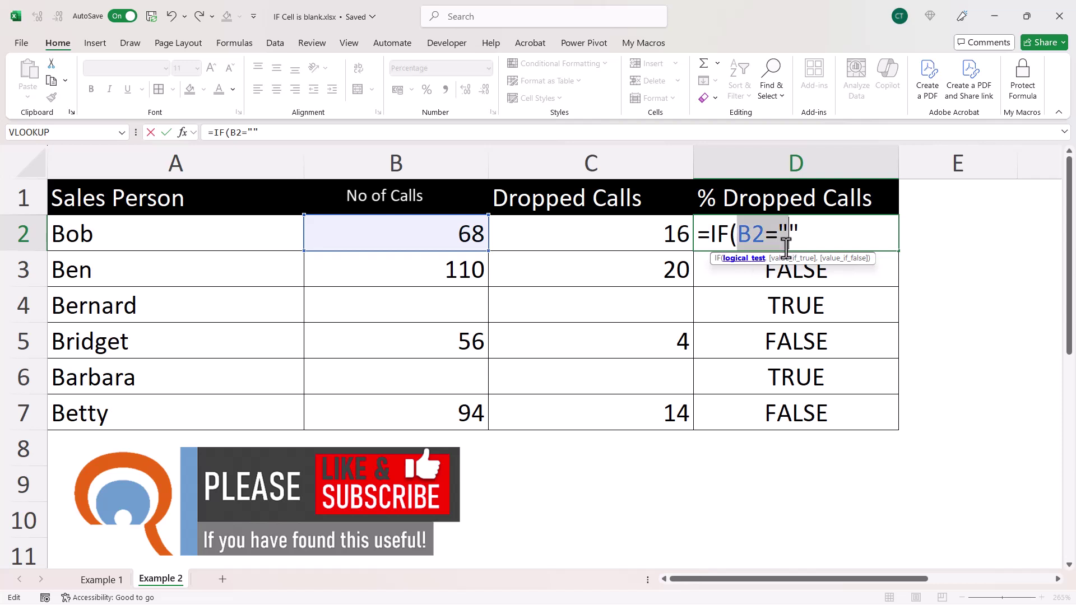
left_click(806, 235)
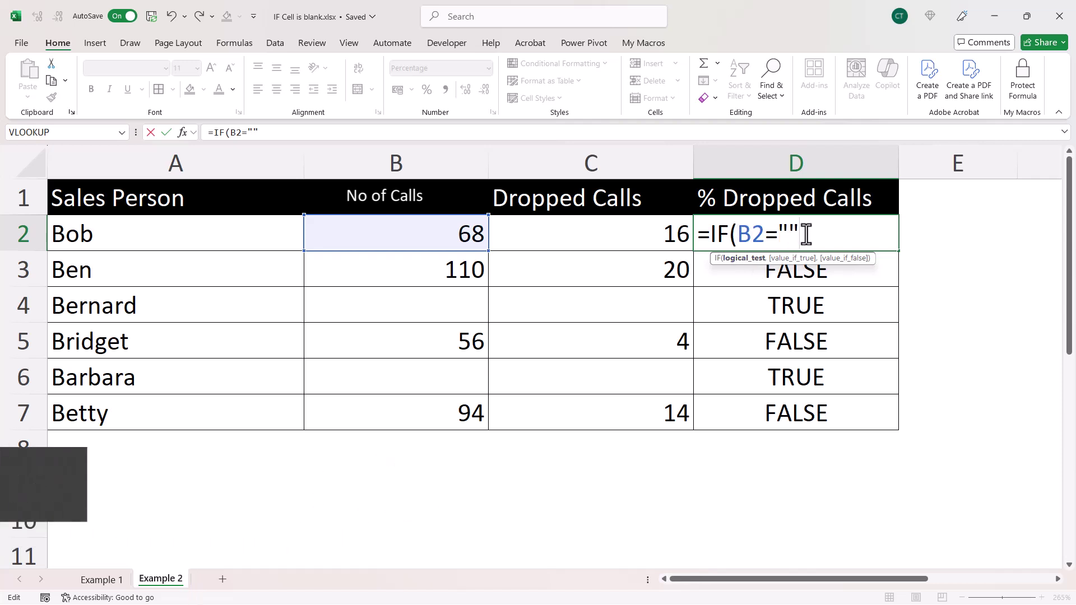
type(",")
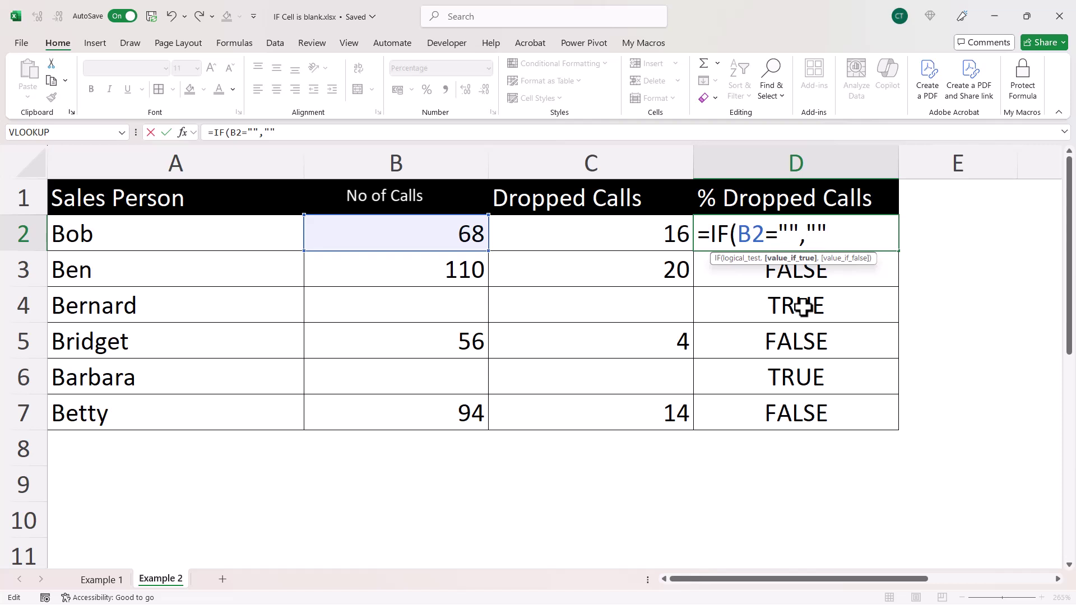
type("\"\",")
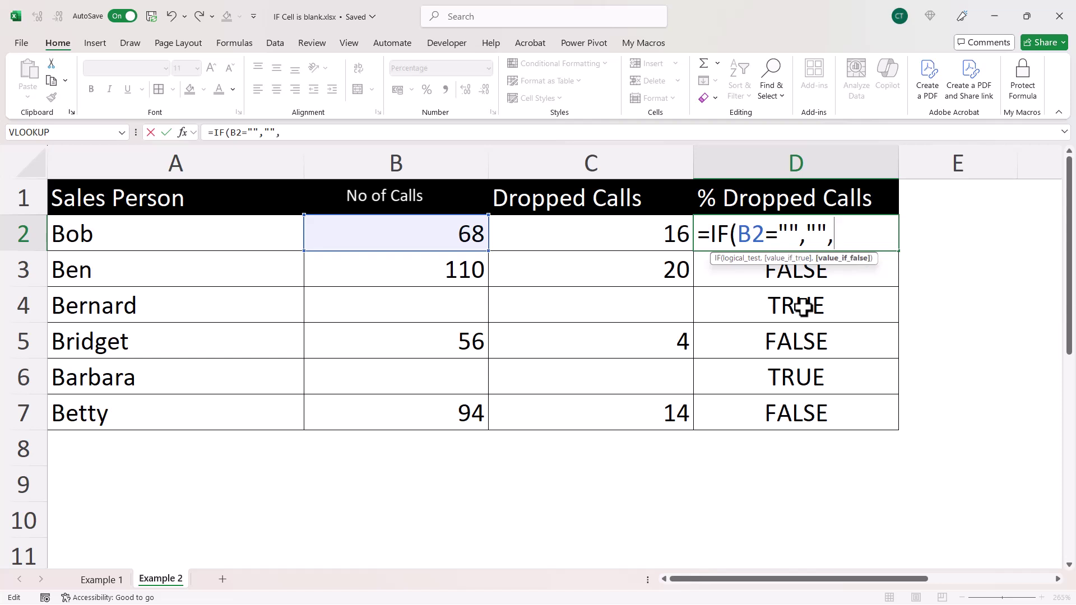
Step: Finish the IF with C2/B2 as the false result and fill it through D7
left_click(662, 232)
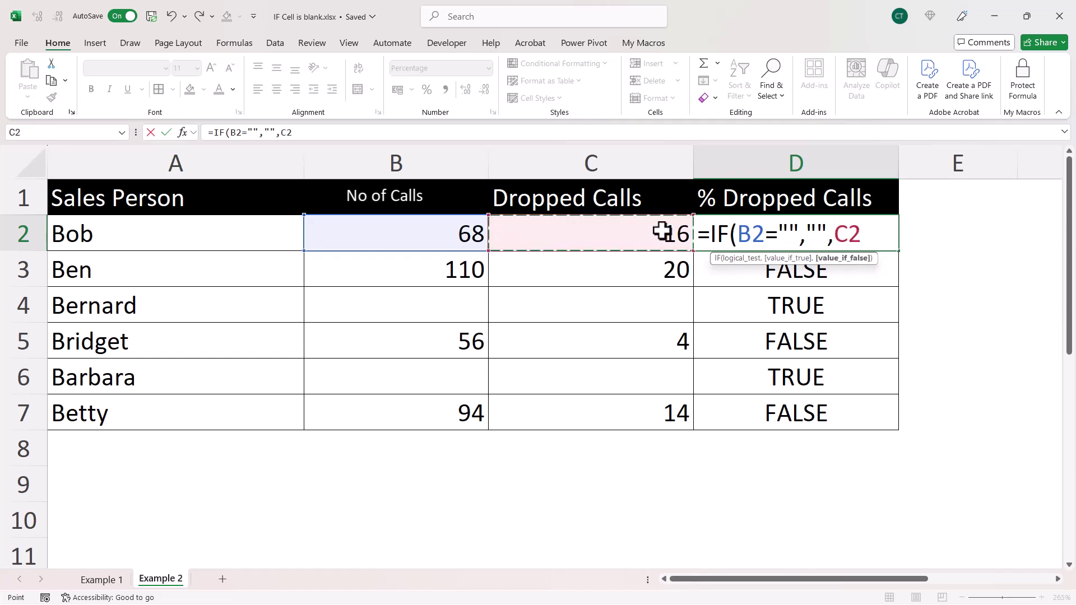
type("/")
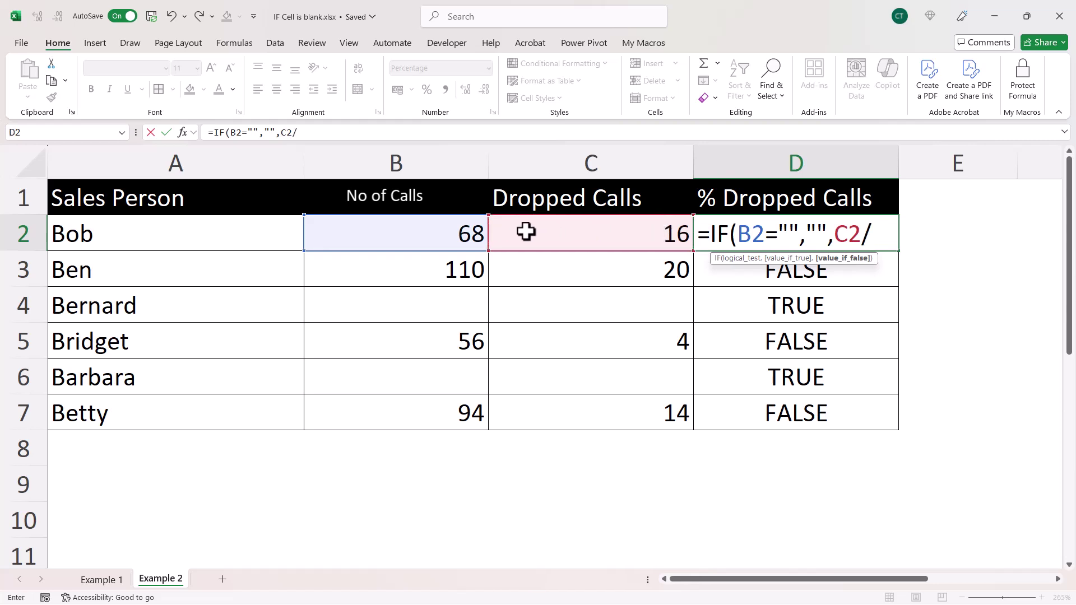
left_click(471, 235)
type(")")
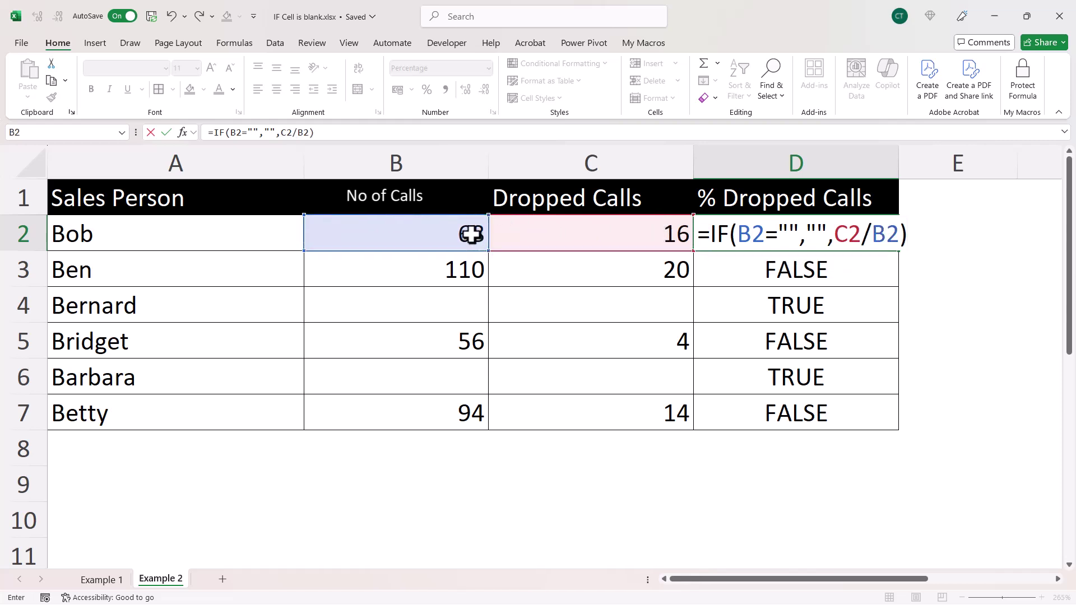
key("Return")
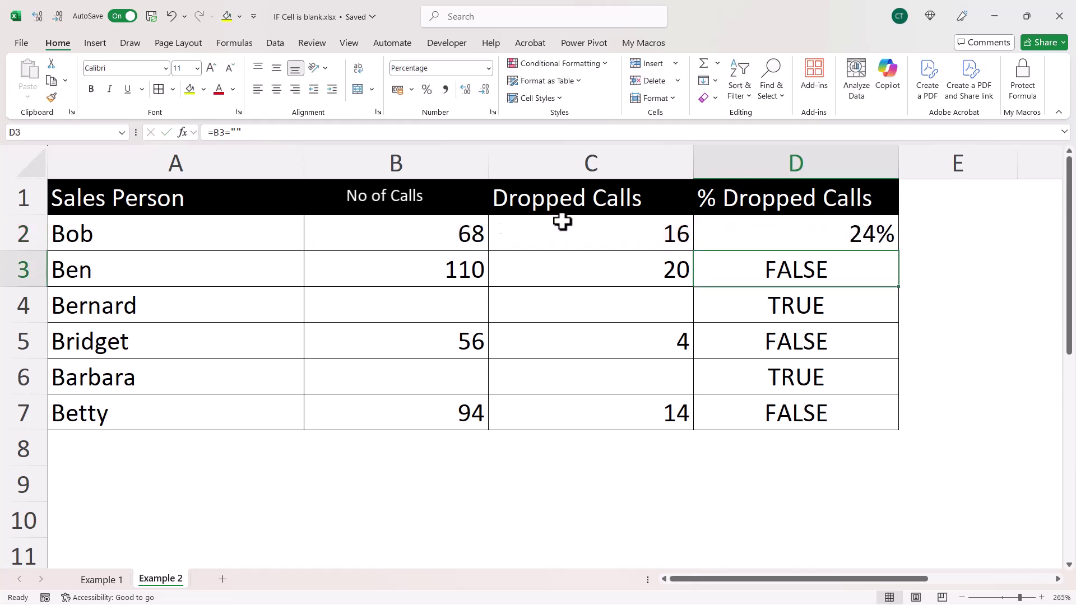
left_click(880, 243)
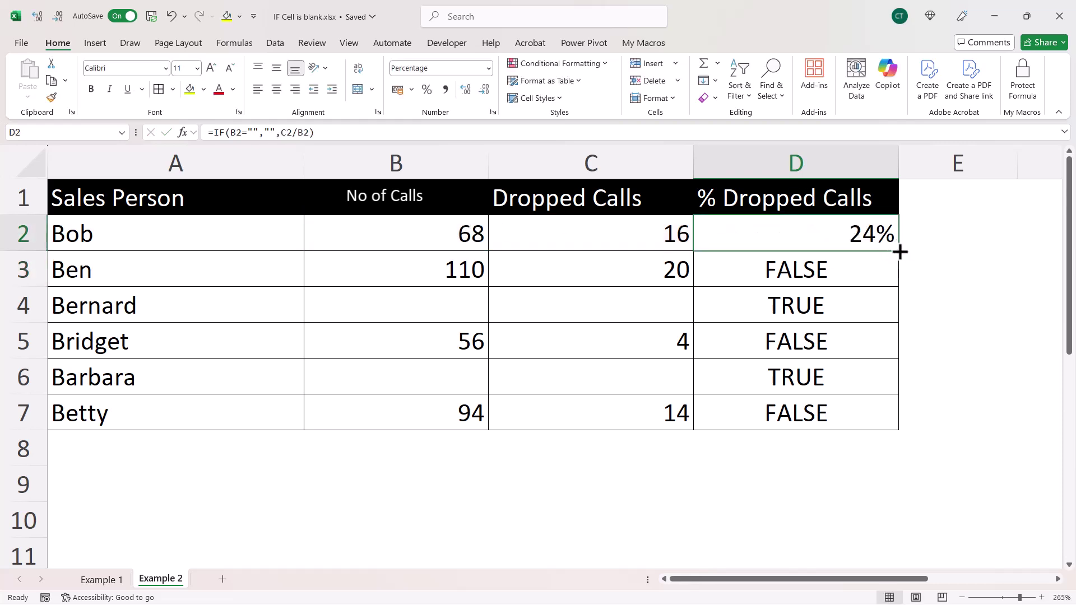
left_click_drag(899, 251, 819, 426)
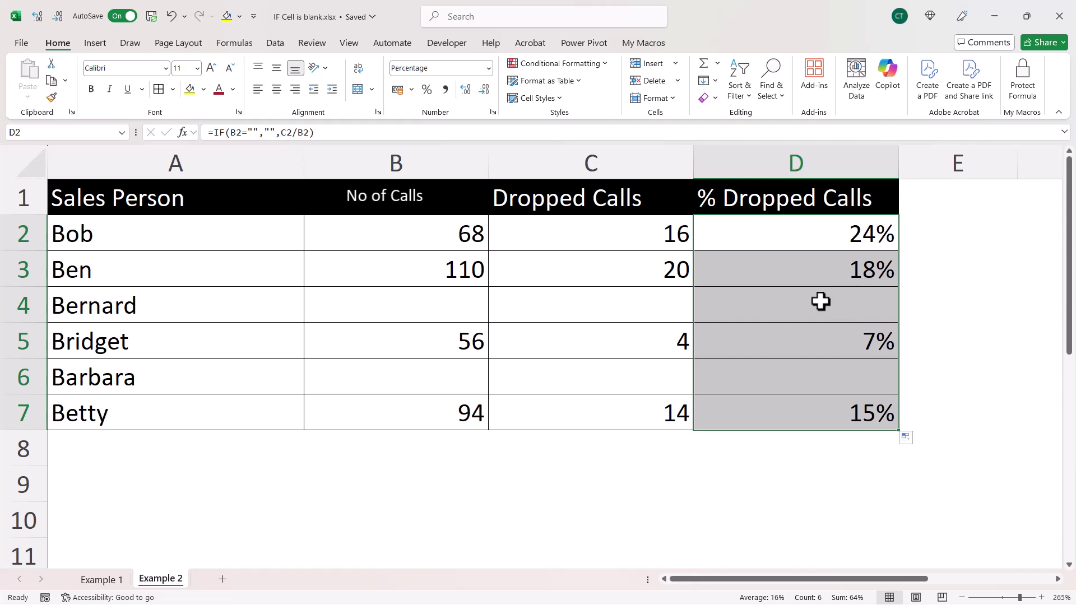
Step: Put 'No calls received' as D2's blank-row result and fill the formula down to D7
double_click(798, 238)
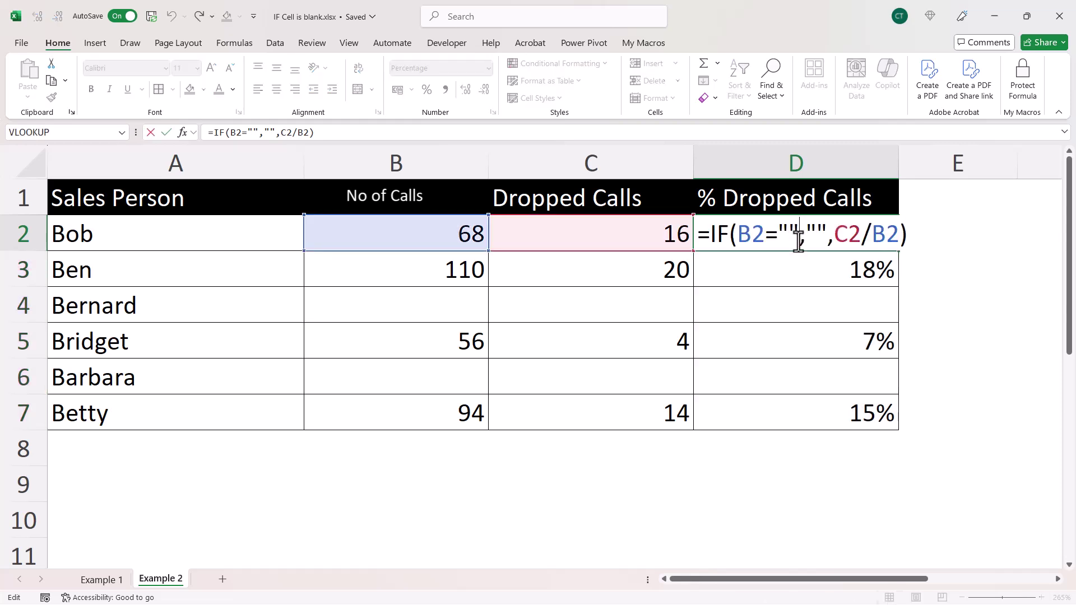
left_click_drag(826, 230, 815, 230)
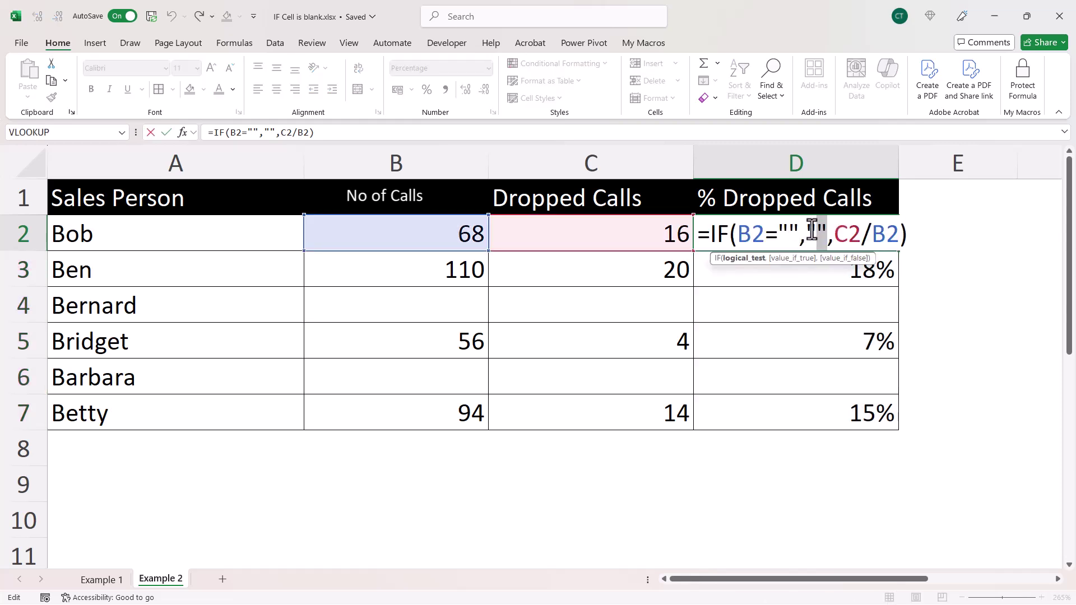
left_click(813, 231)
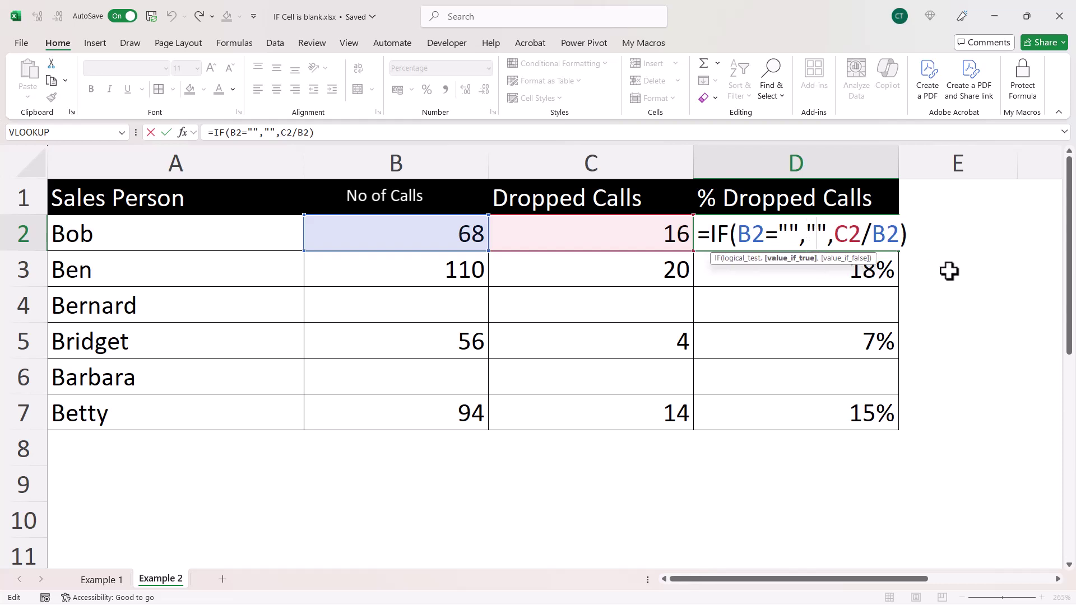
type("No call")
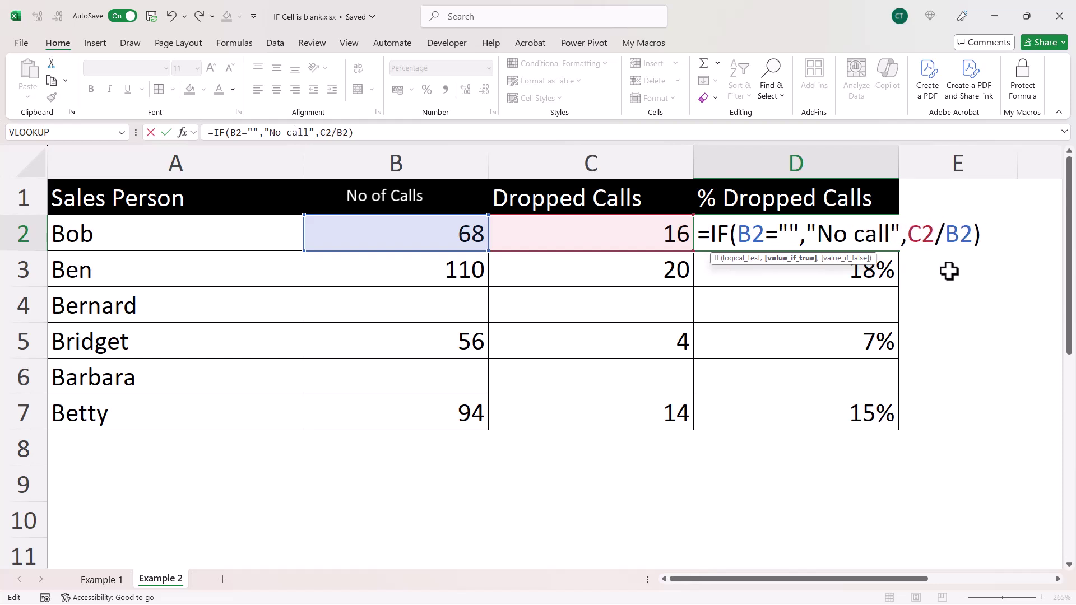
type("s re")
type("ceived")
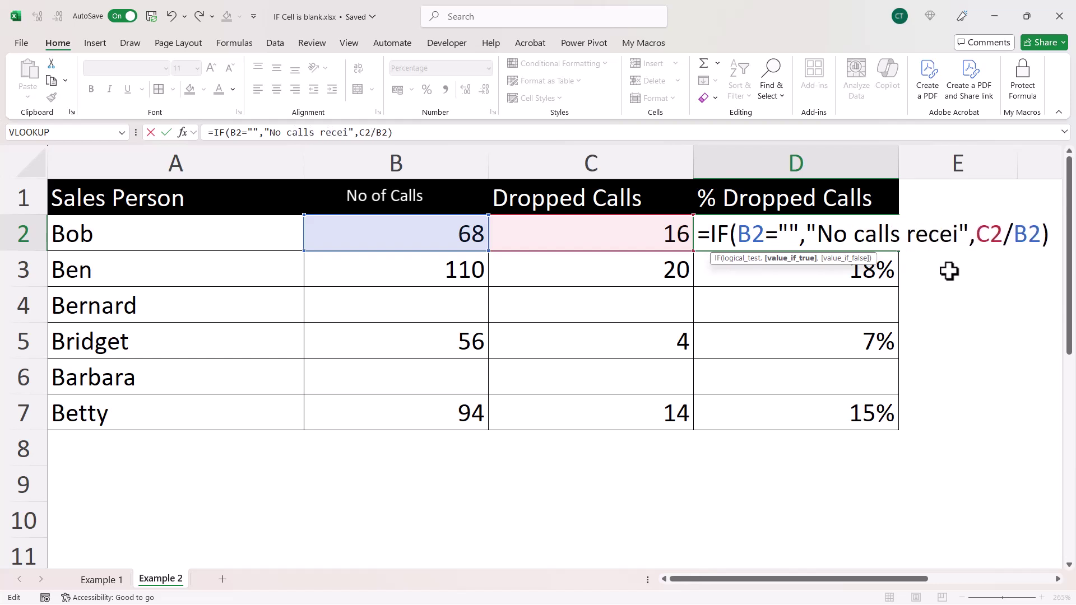
key("Return")
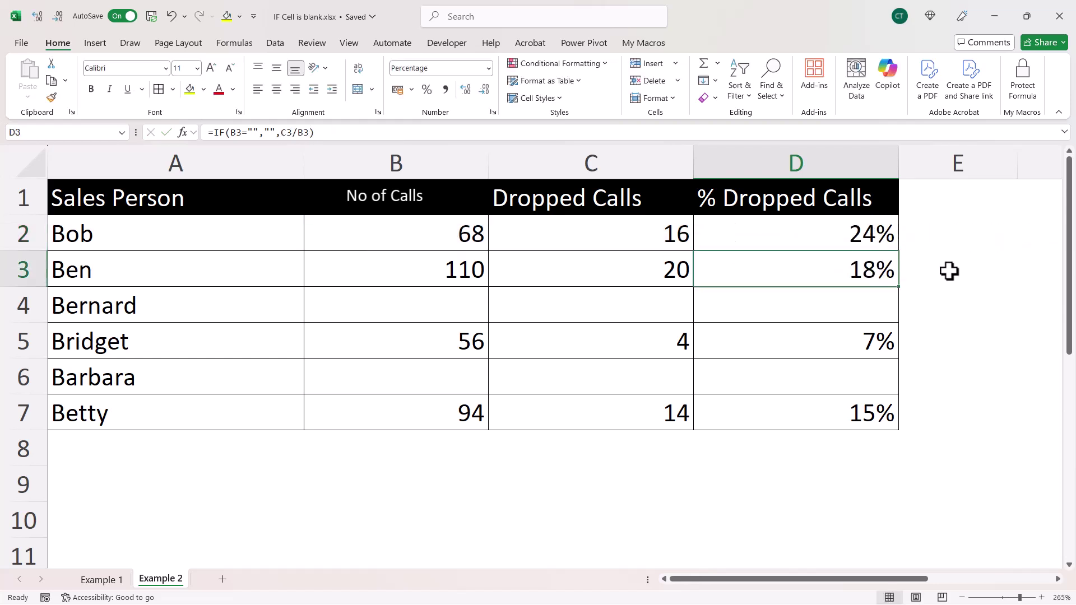
left_click(893, 244)
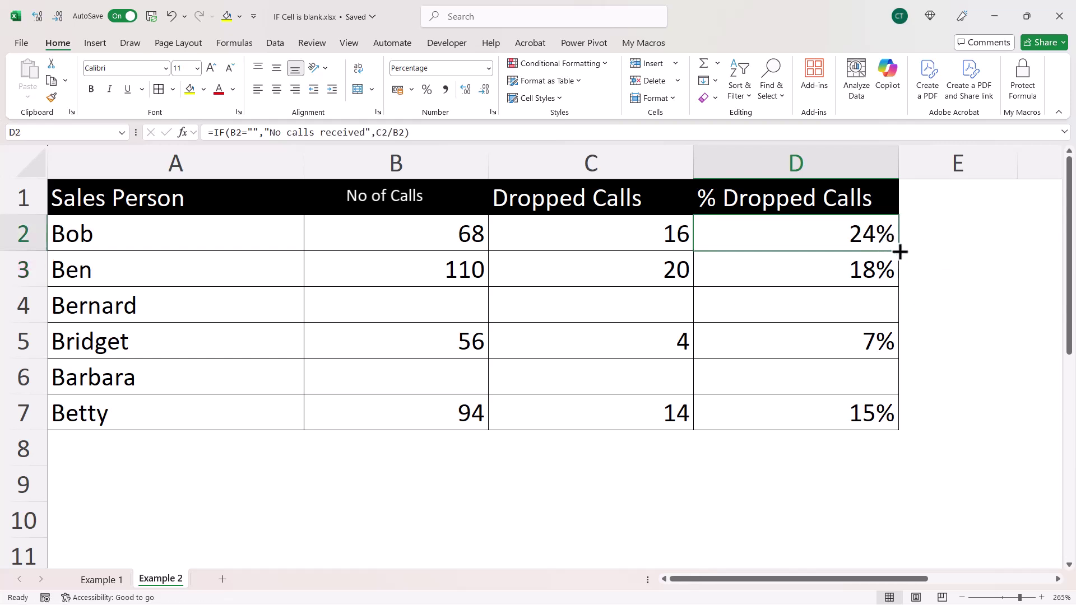
double_click(900, 252)
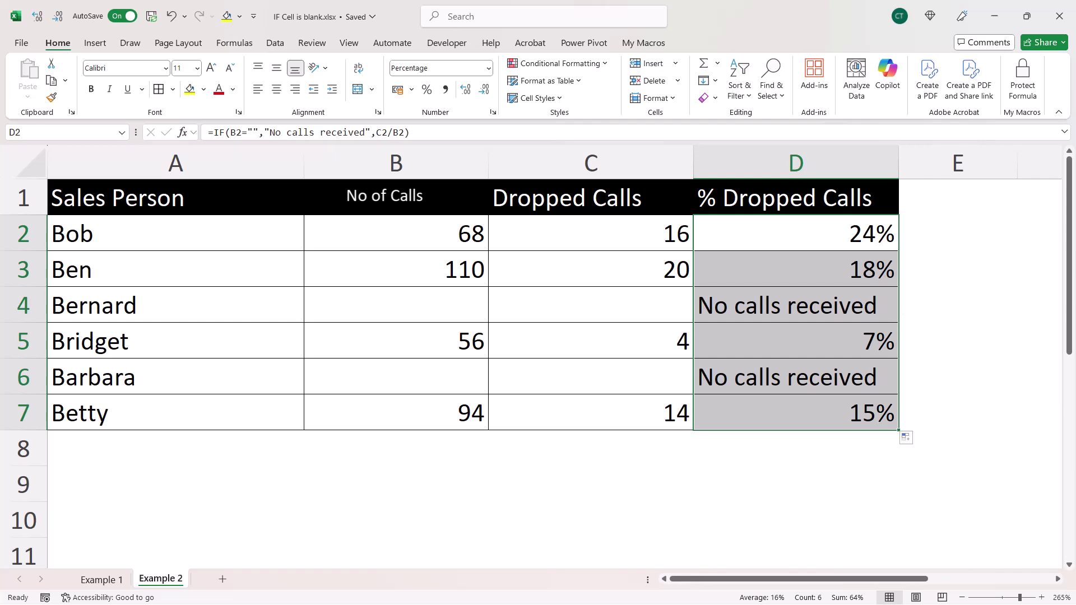
Step: Enter =ISBLANK(B2) in helper cell E2 and fill it down to E7
left_click(1057, 579)
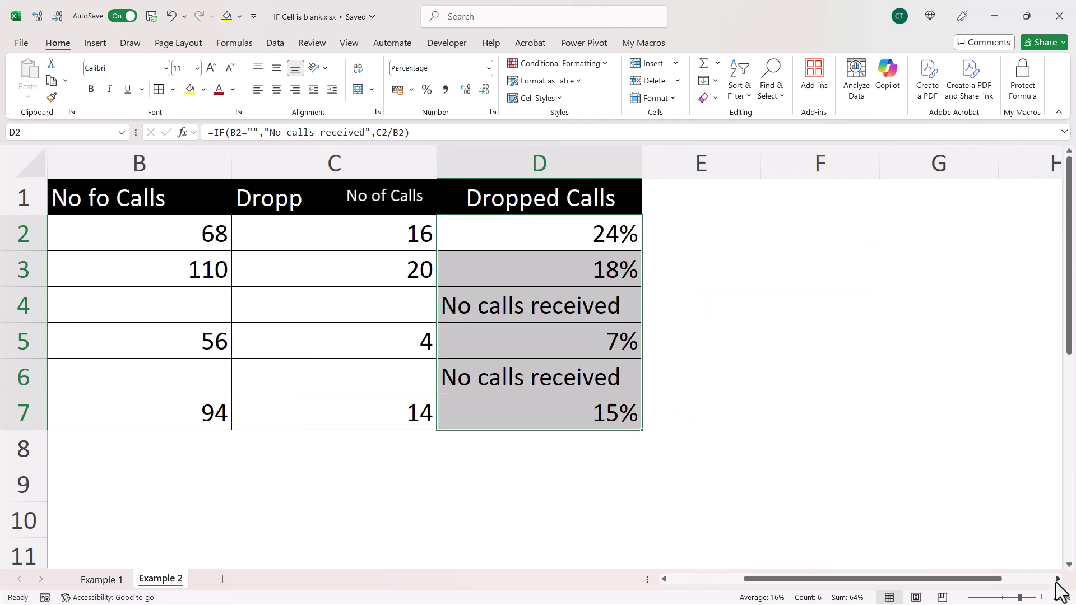
left_click(699, 236)
left_click_drag(837, 575, 748, 573)
type("=")
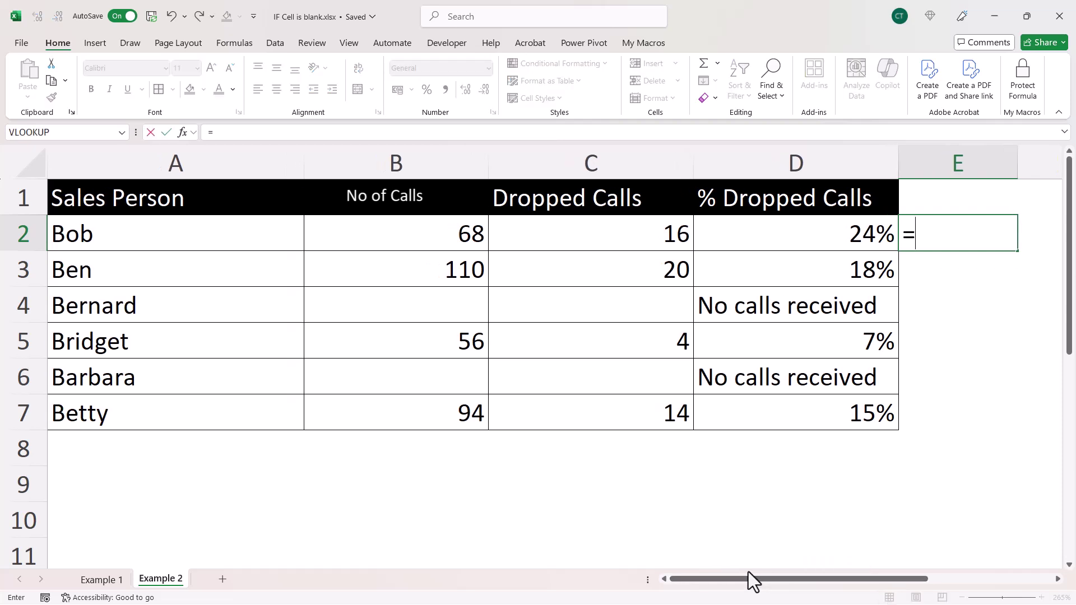
type("i")
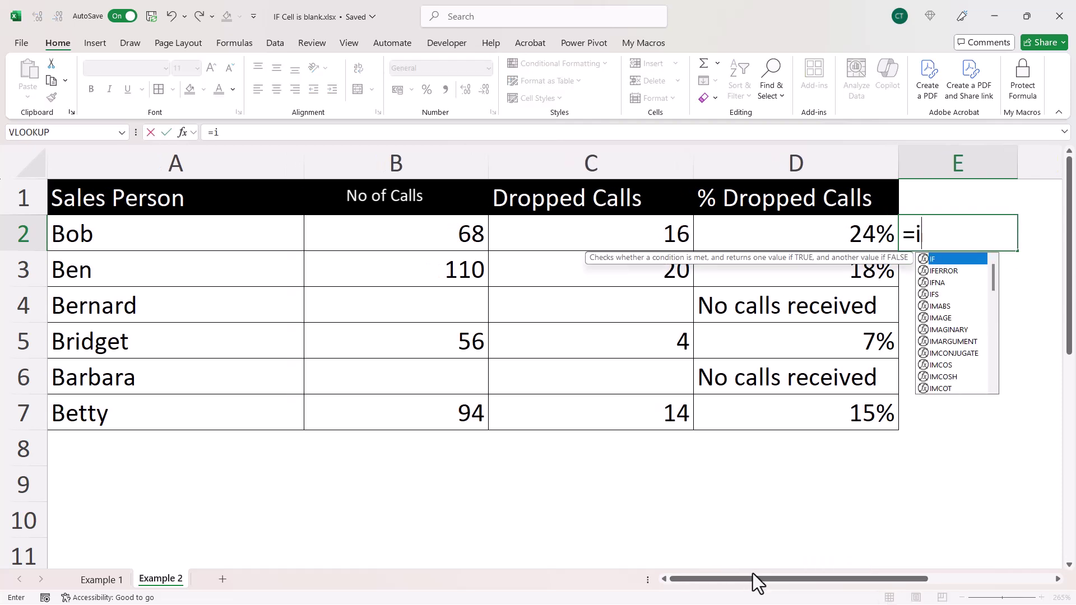
type("sb")
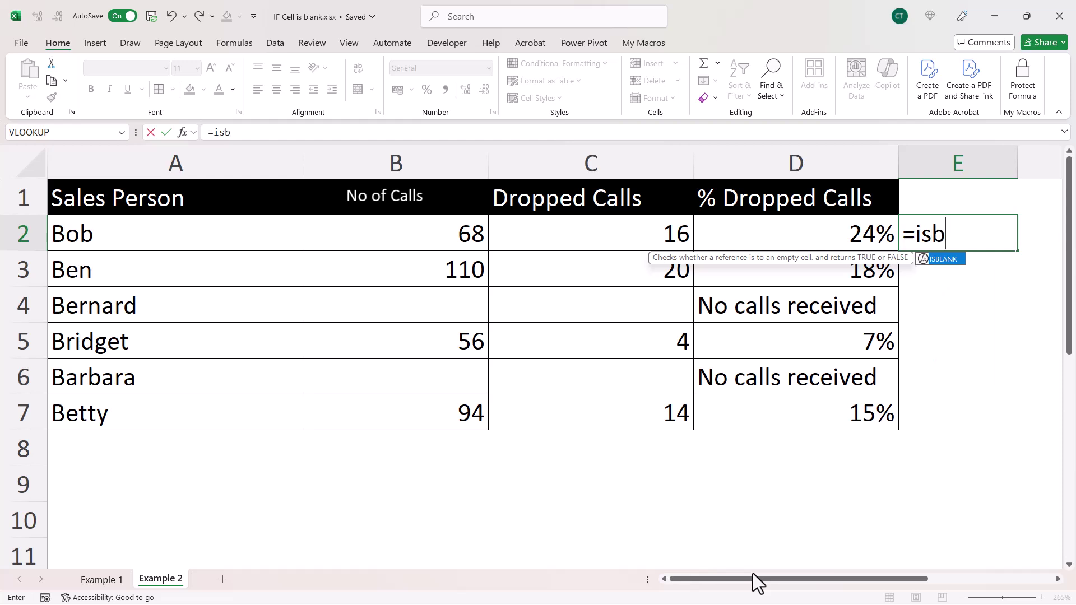
double_click(952, 260)
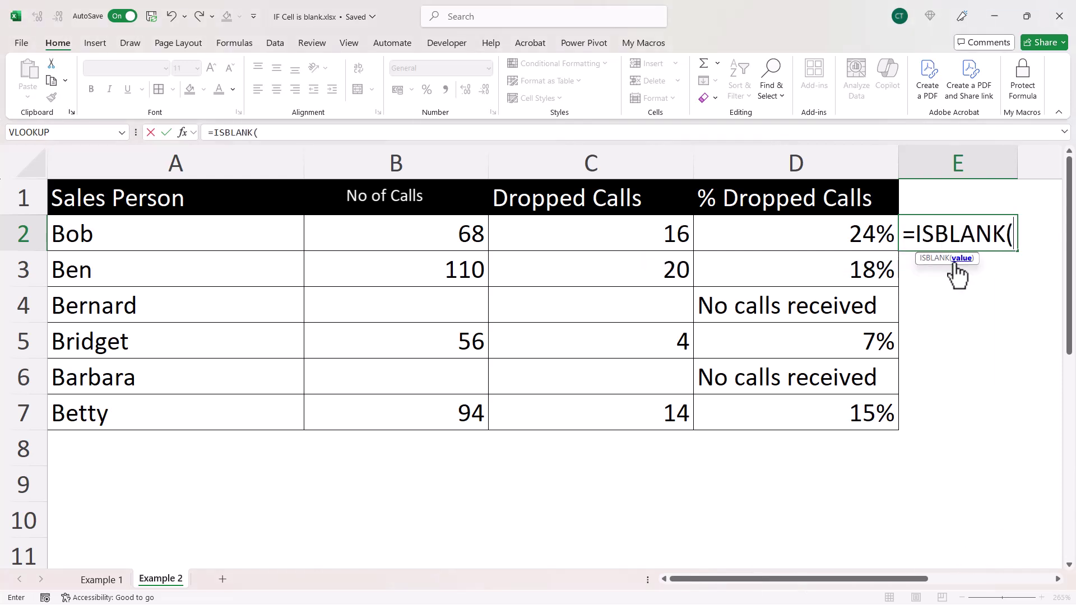
left_click(438, 234)
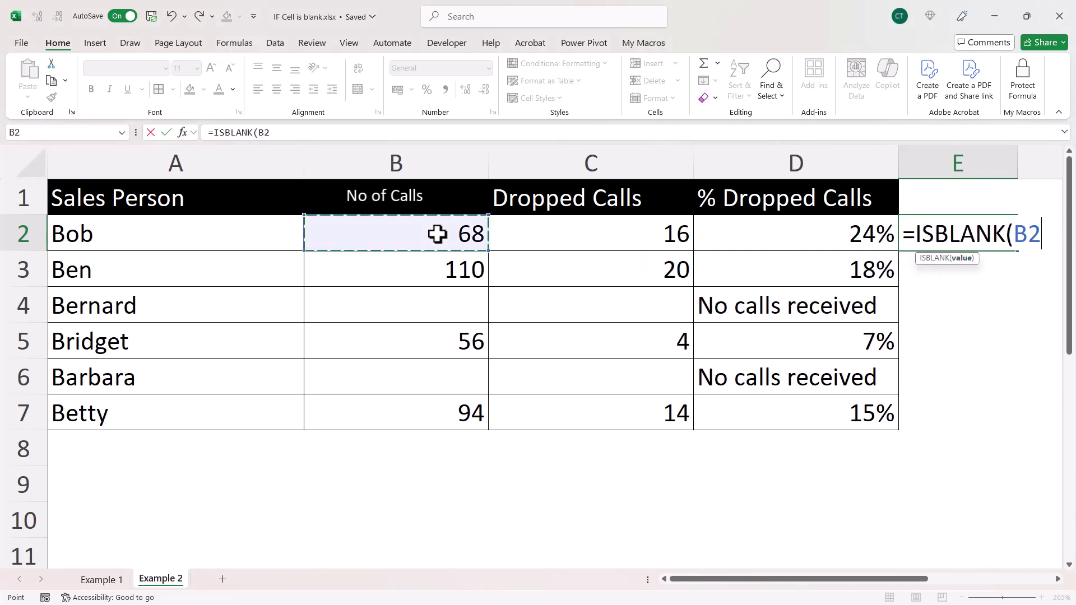
type(")")
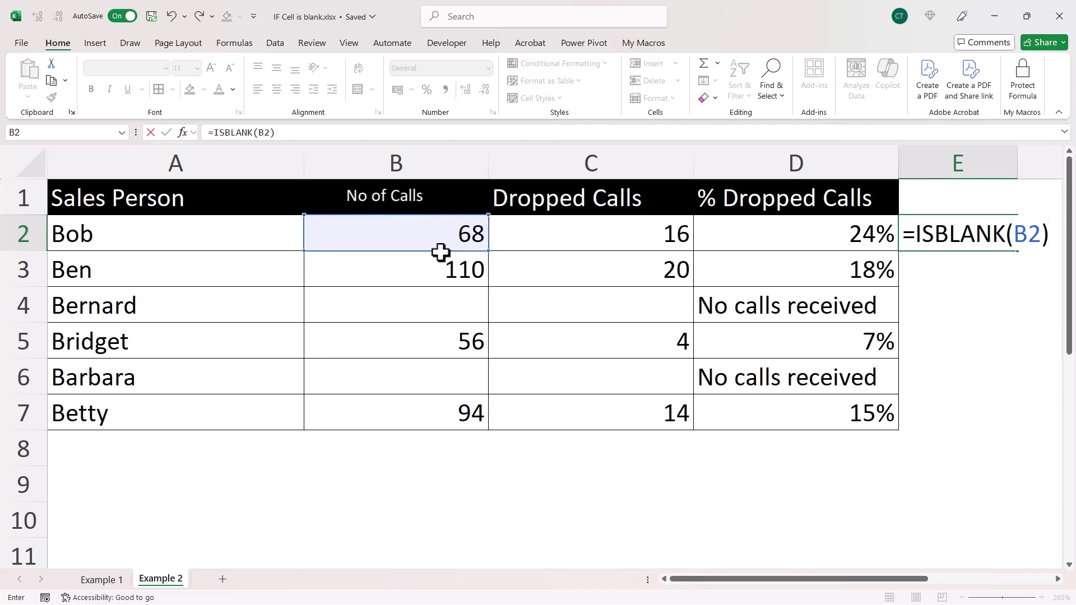
key("Return")
left_click(984, 234)
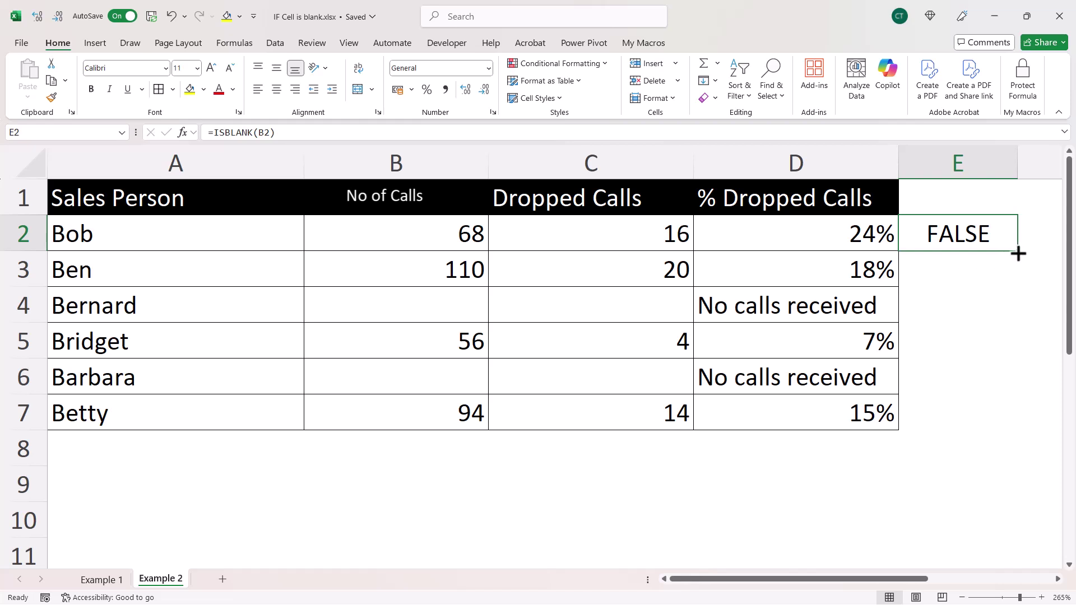
double_click(1018, 254)
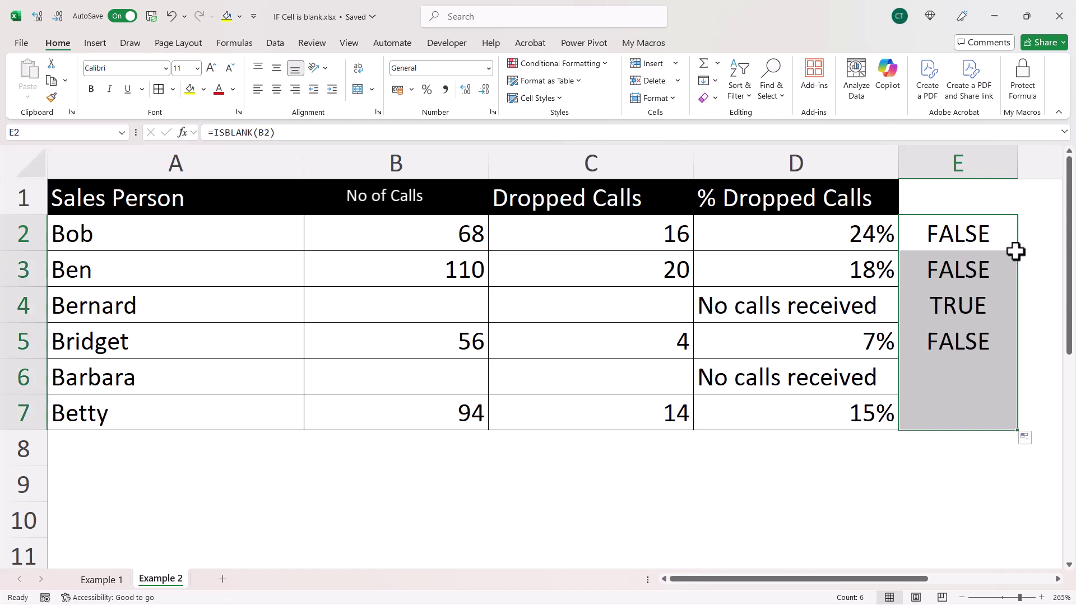
Step: Swap D2's B2="" test for ISBLANK(B2) copied from E2 and fill down to D7
double_click(954, 234)
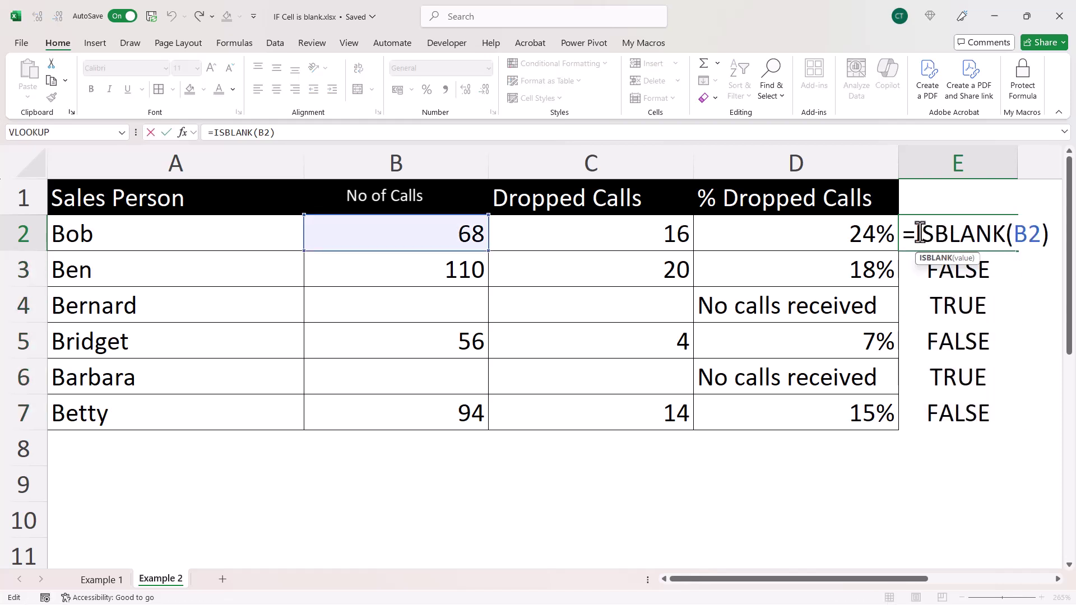
left_click_drag(919, 233, 1045, 264)
left_click(855, 240)
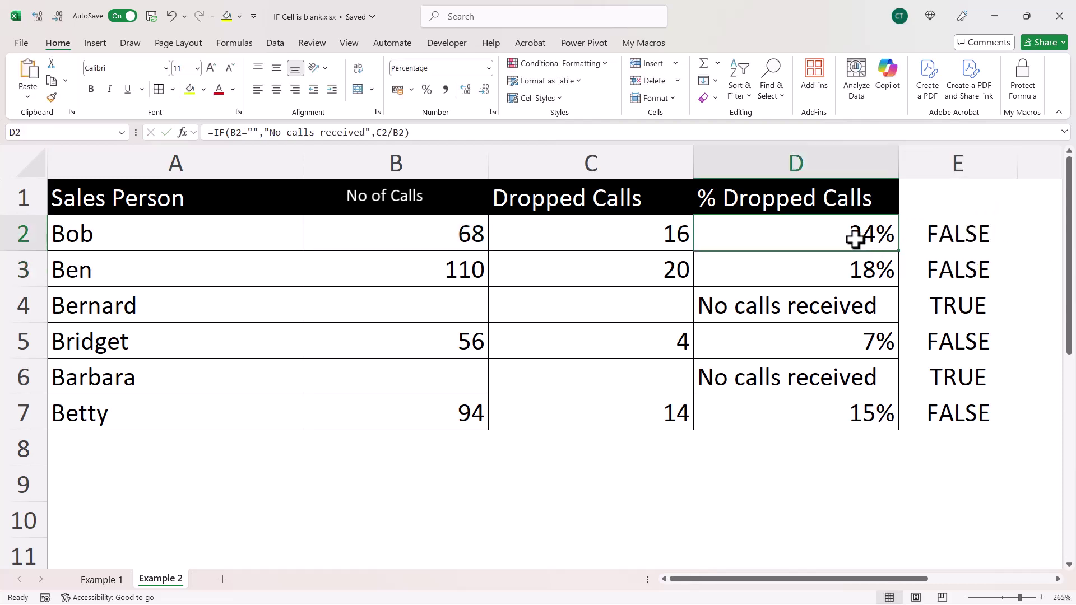
double_click(856, 240)
left_click_drag(738, 236, 795, 245)
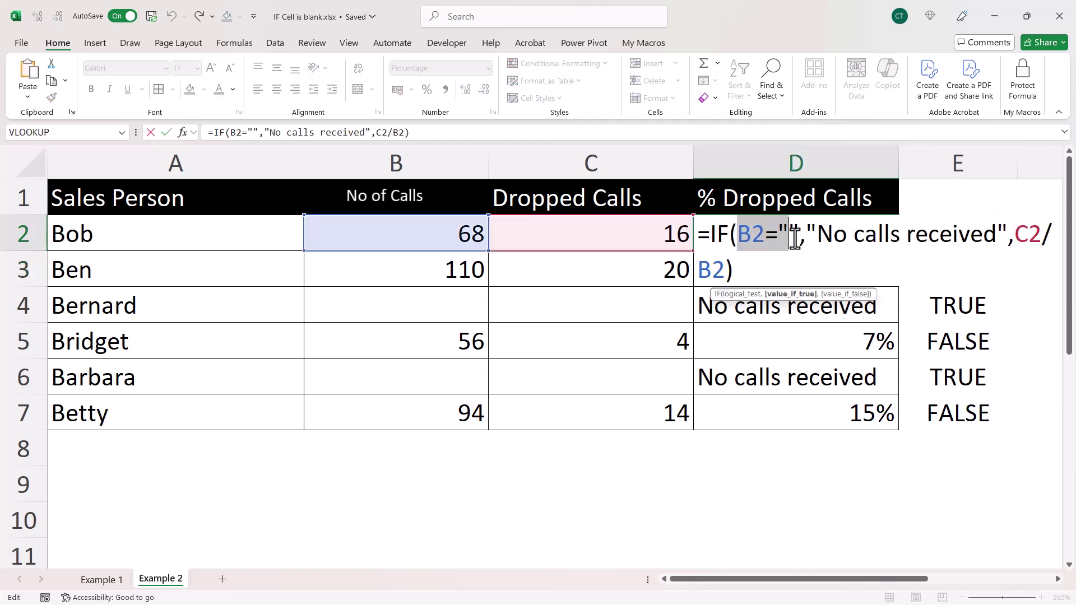
key("ctrl+v")
key("ctrl+Return")
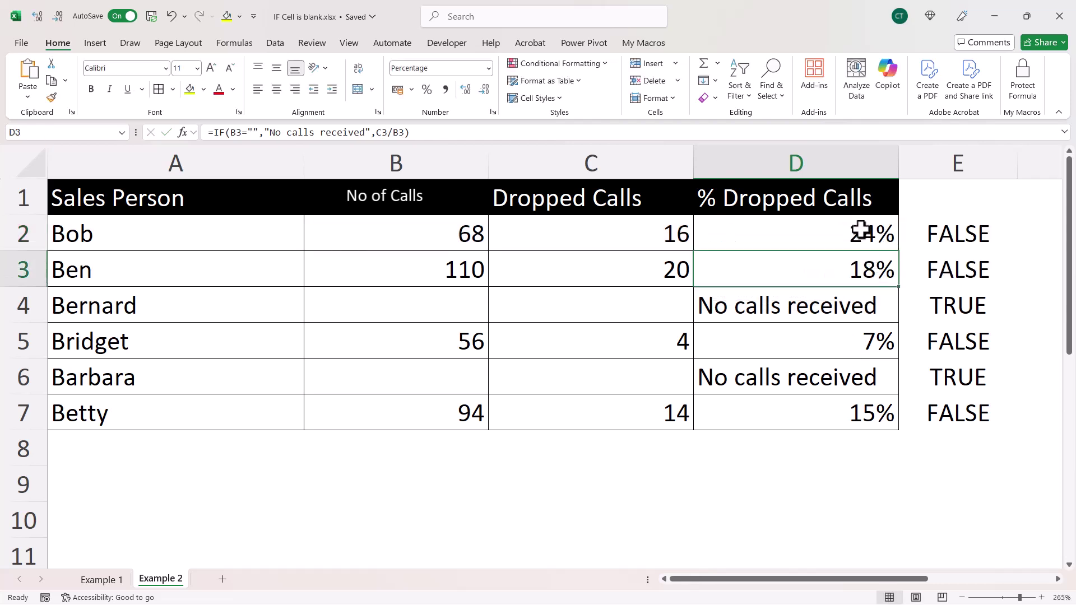
double_click(900, 252)
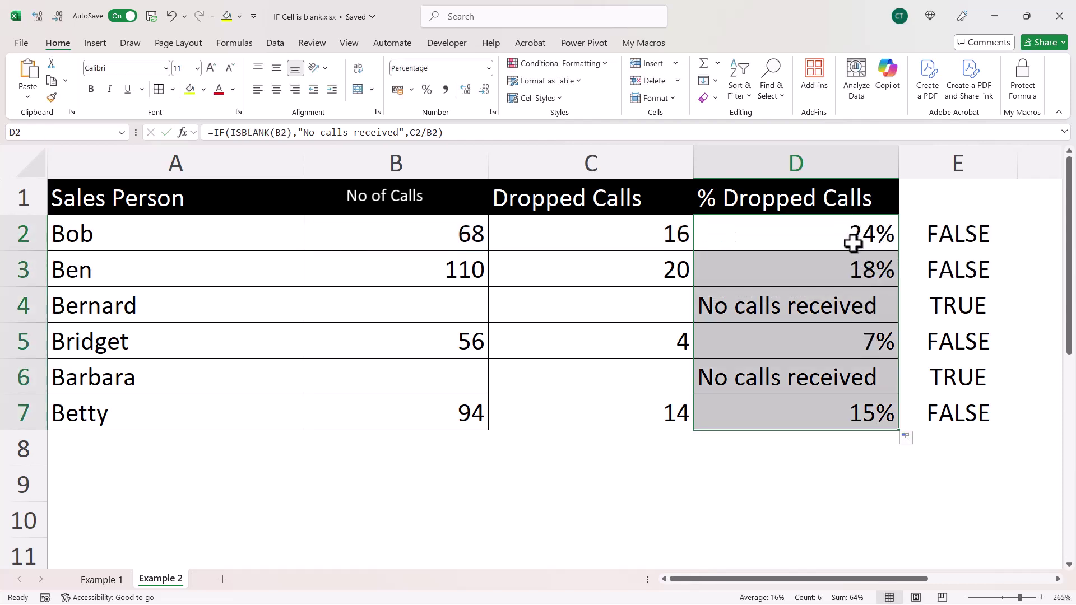
Step: Undo the swap so D2:D7 keep =IF(B2="","No calls received",C2/B2)
key("ctrl+z")
key("ctrl+z")
double_click(801, 229)
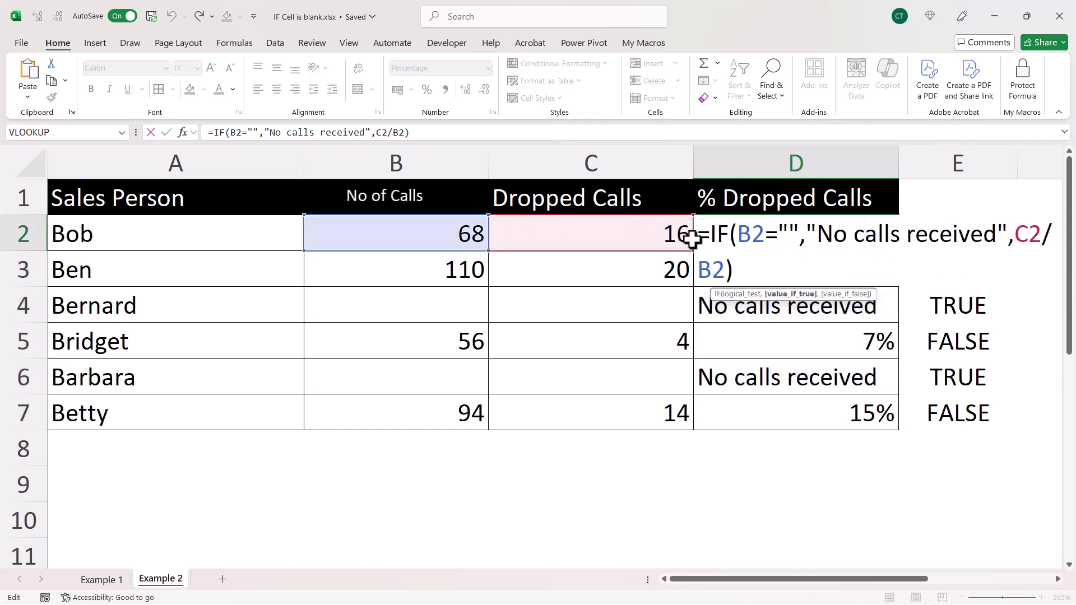
key("Escape")
key("ctrl+y")
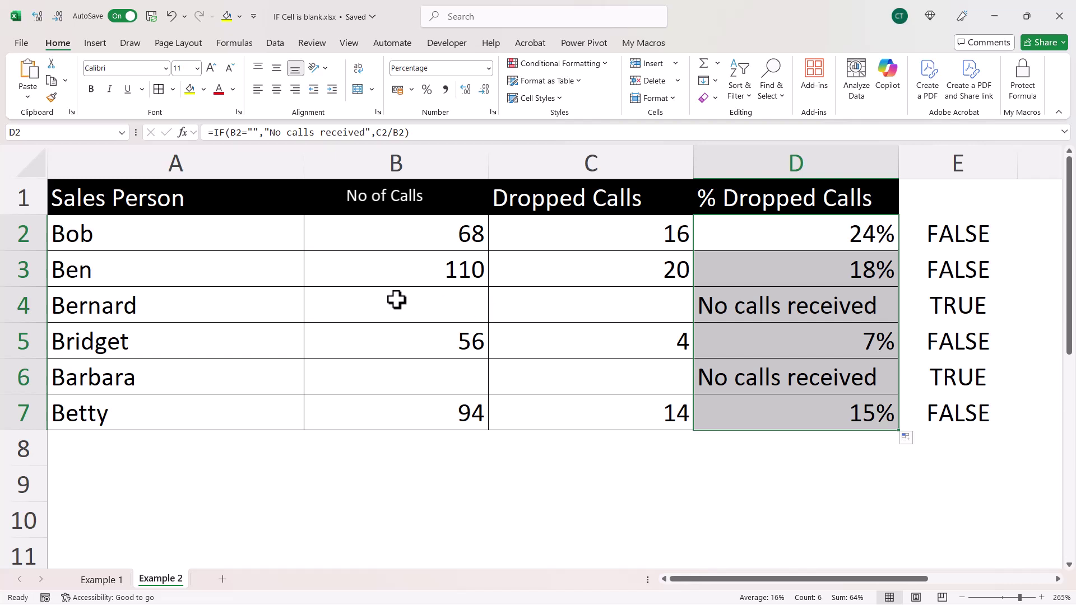
Step: Enter =IF(A4<>"",156,"") in B4 so it returns 156 while A4 has a name
left_click(365, 311)
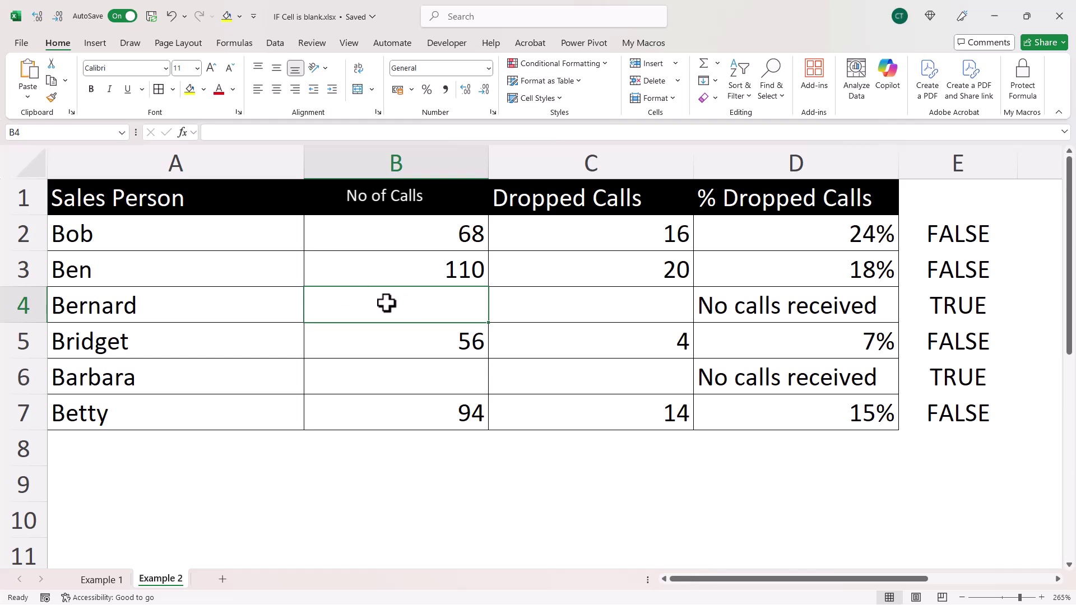
type("=")
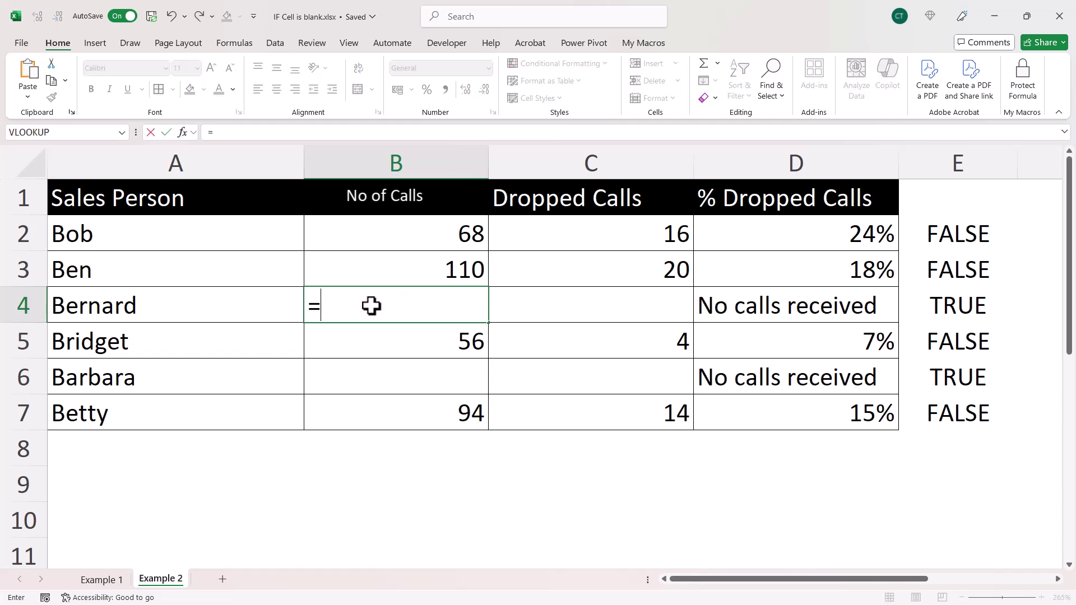
type("IF(")
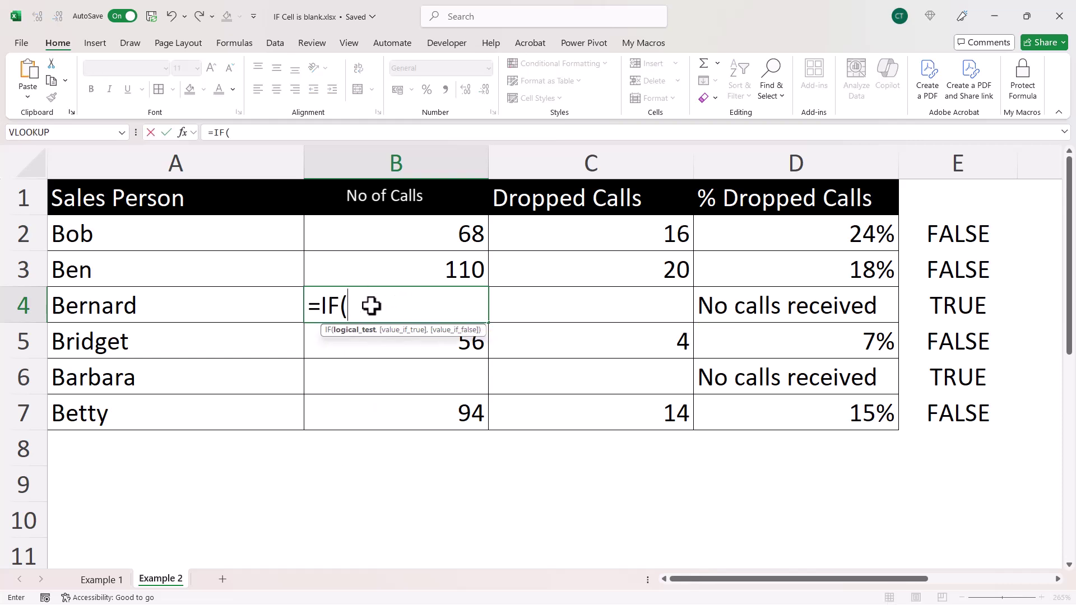
left_click(173, 305)
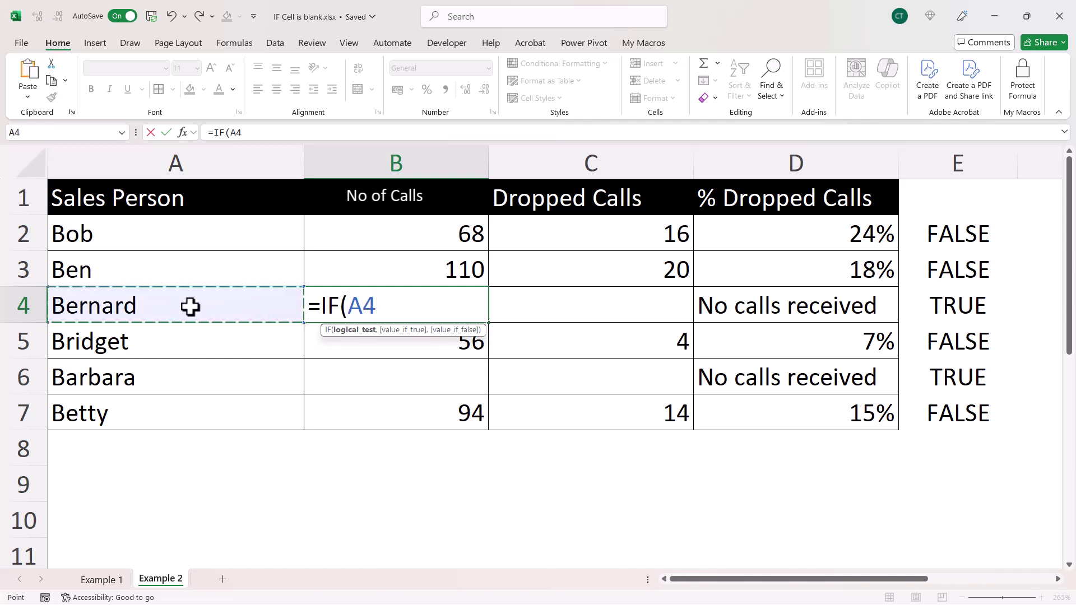
type("<>\"\"")
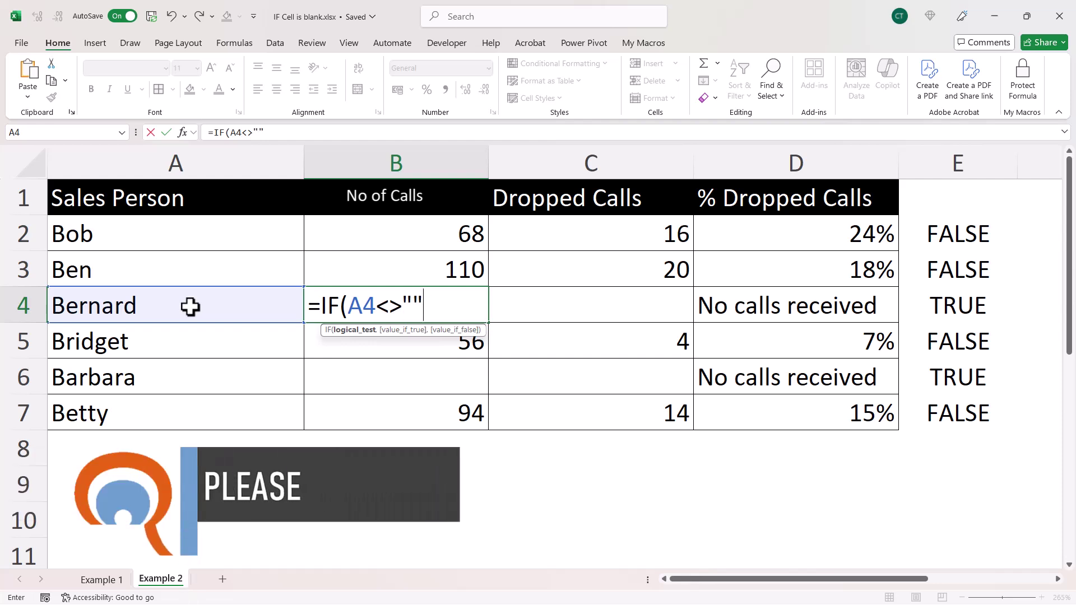
type(",1")
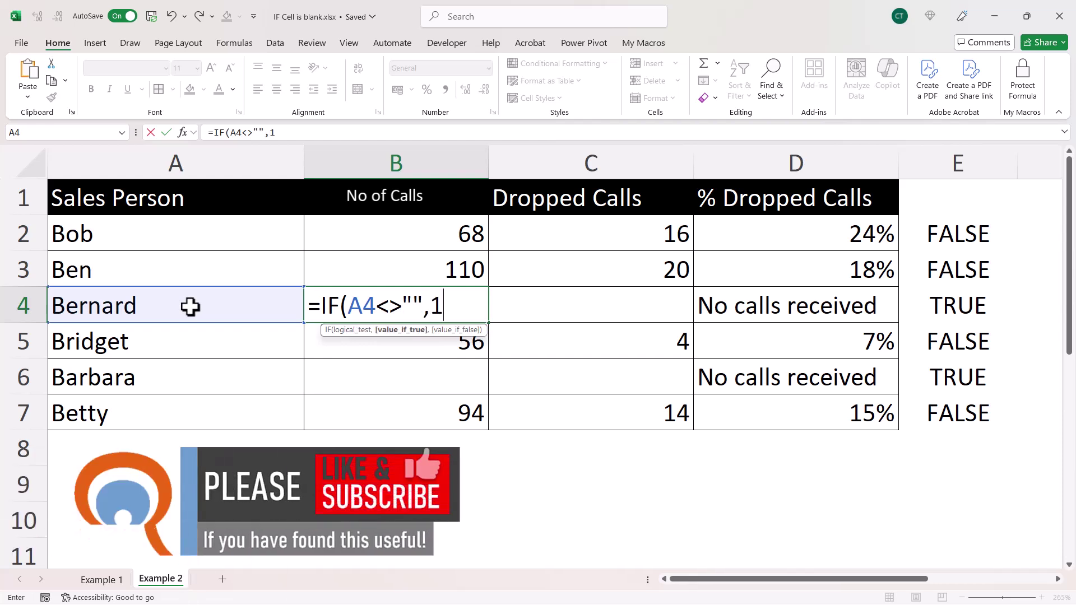
type("56,")
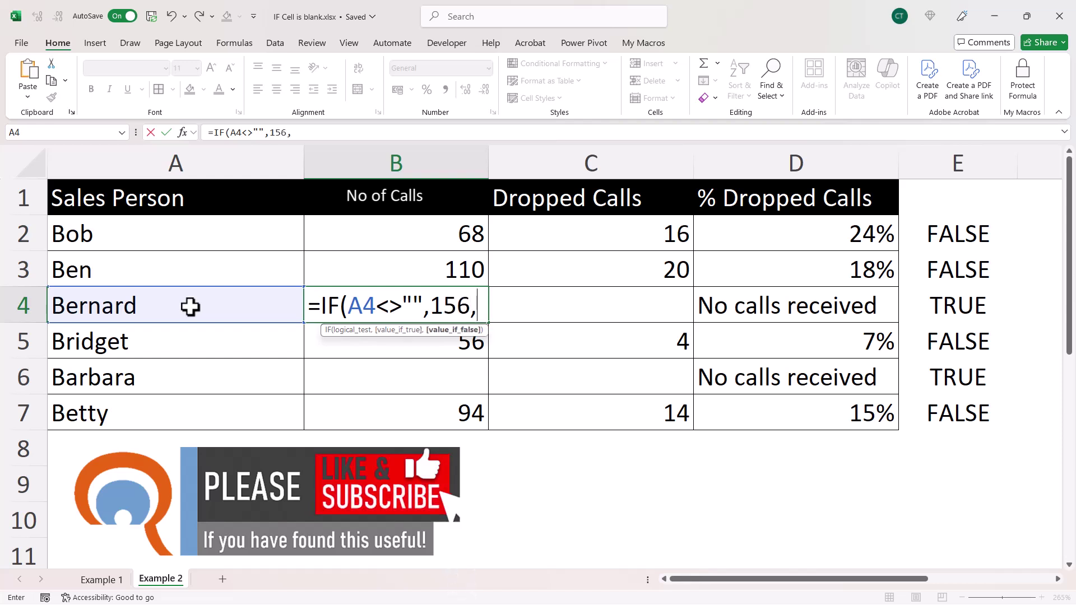
type("\"\"")
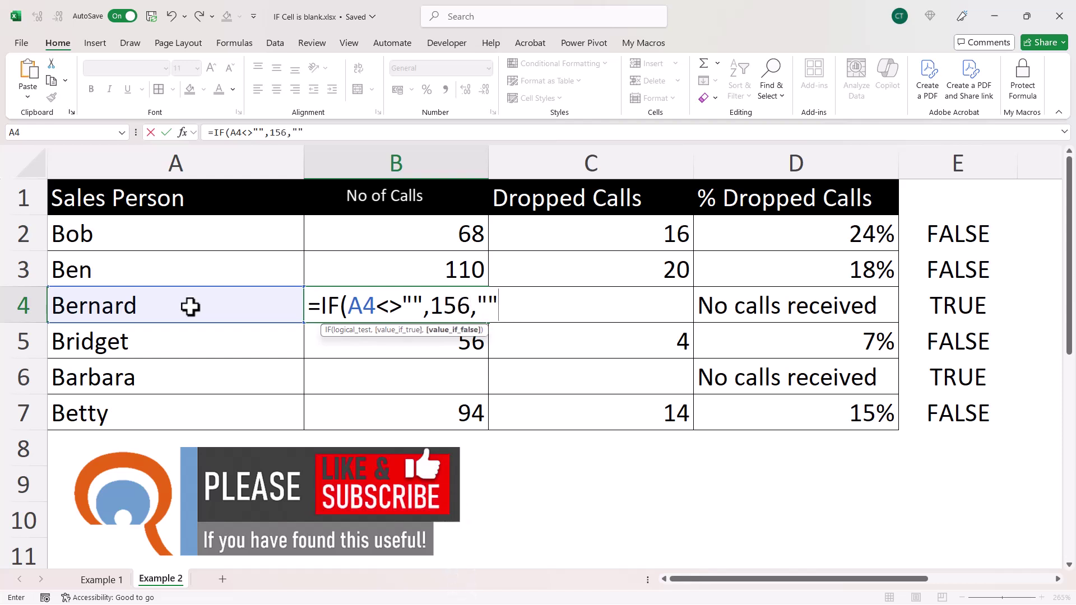
type(")")
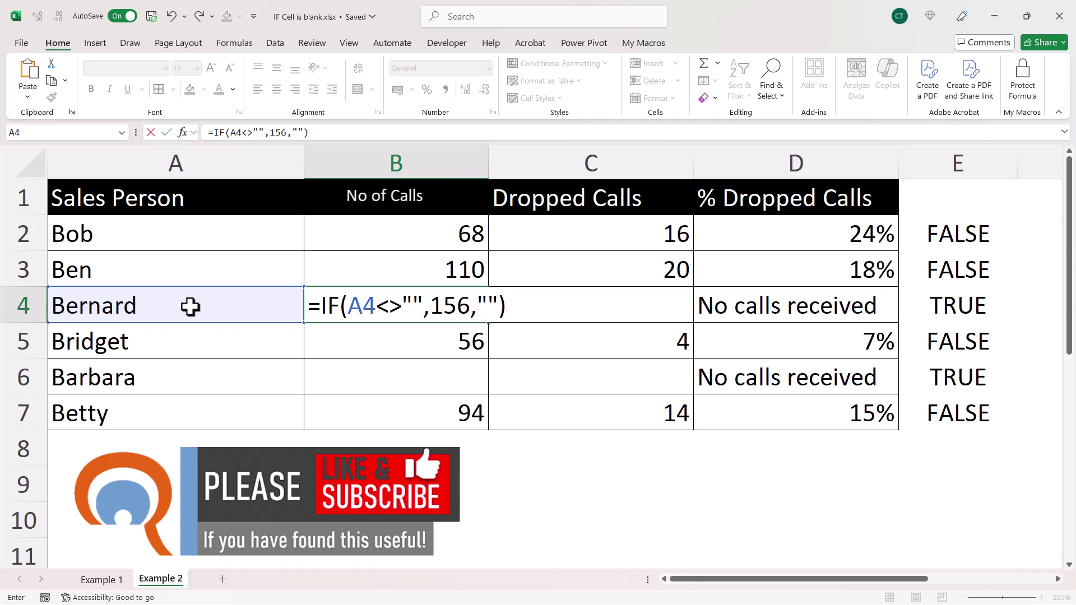
key("Return")
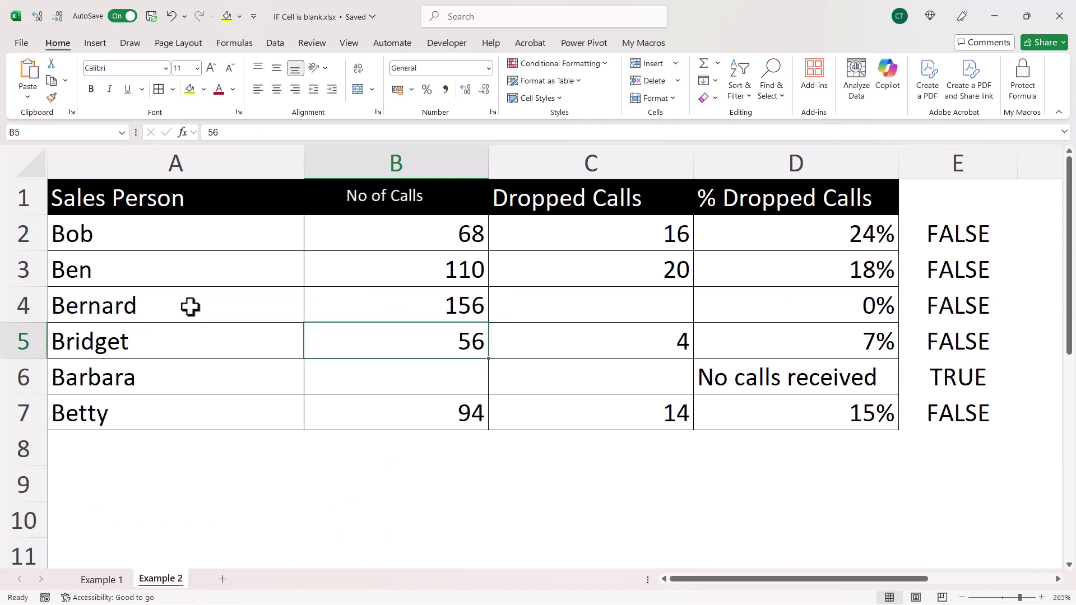
Step: Delete the name in A4, then review the D2 and E2 formulas without changing them
left_click(134, 298)
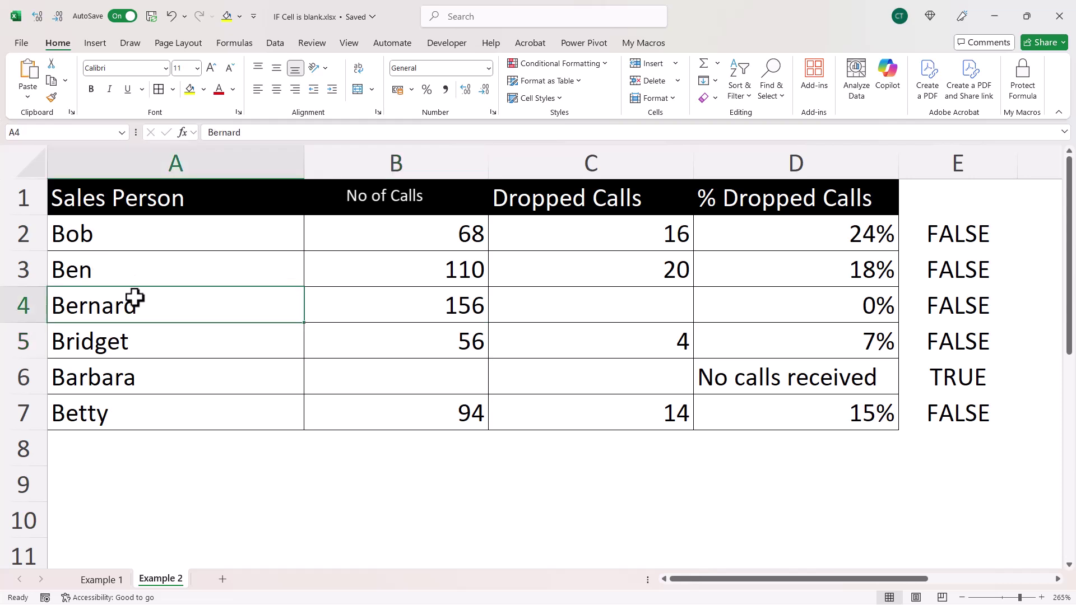
key("Delete")
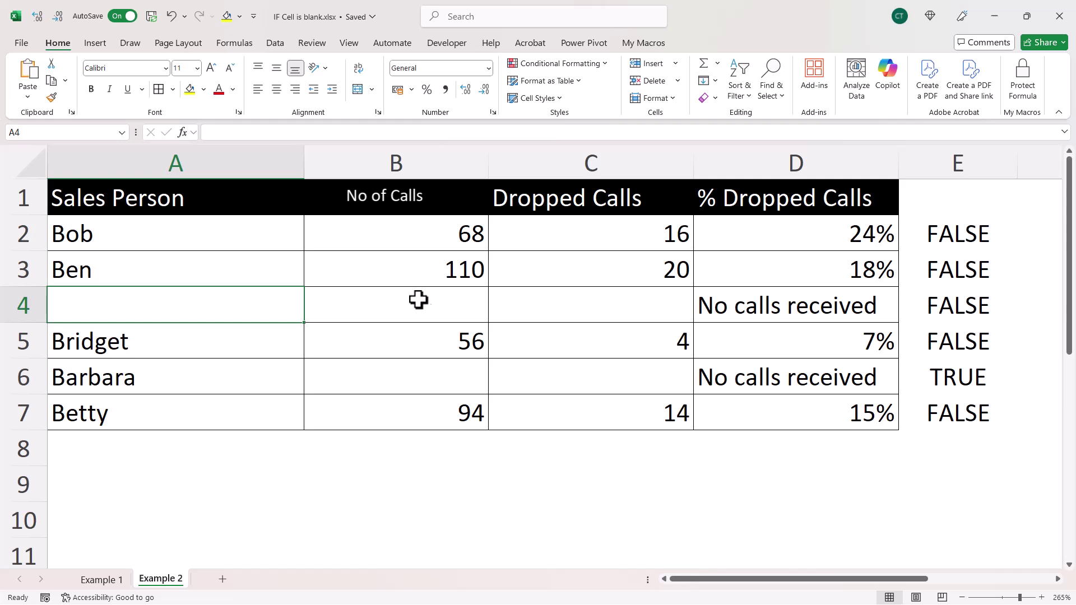
double_click(805, 232)
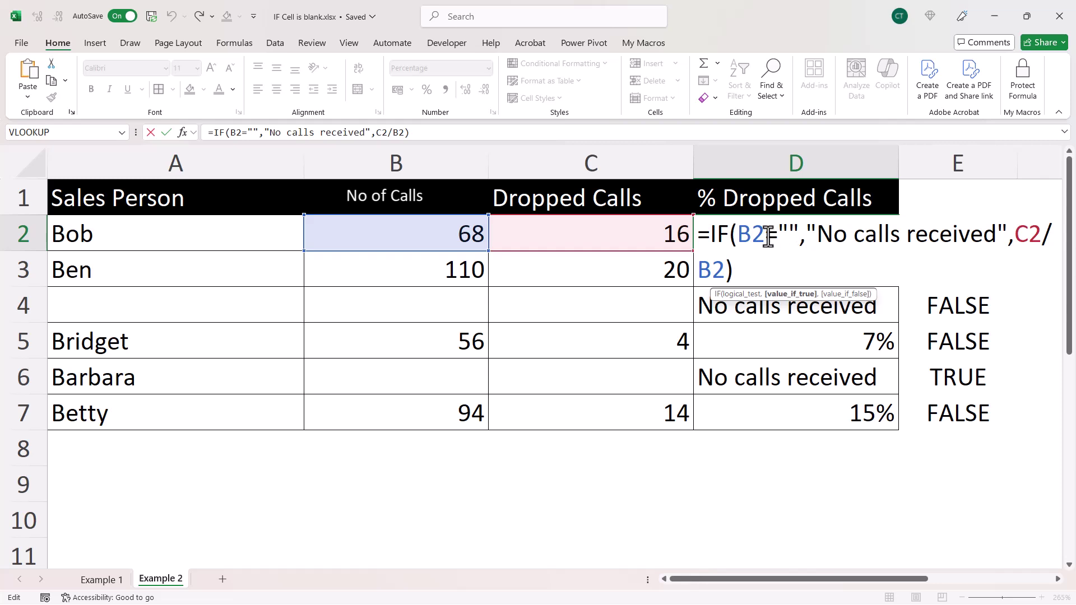
key("Return")
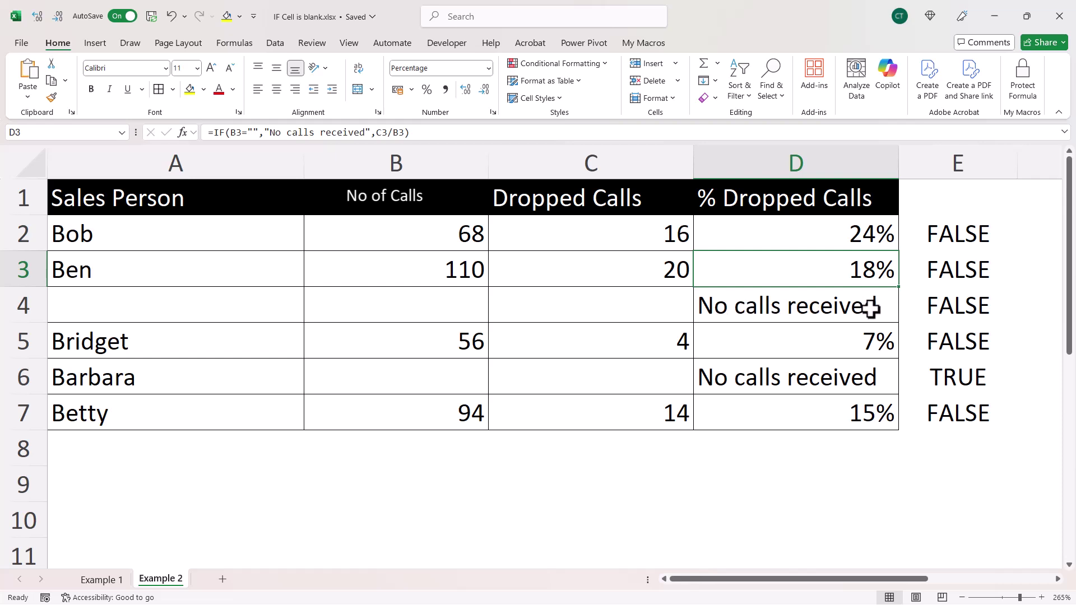
double_click(957, 233)
key("Return")
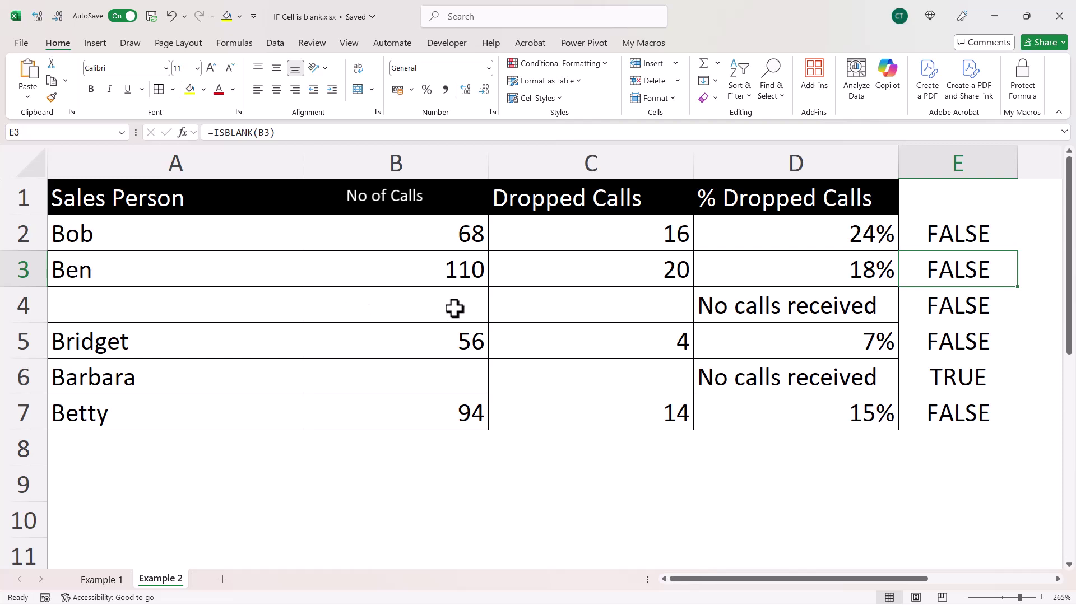
left_click_drag(857, 234, 848, 412)
left_click(848, 234)
double_click(848, 235)
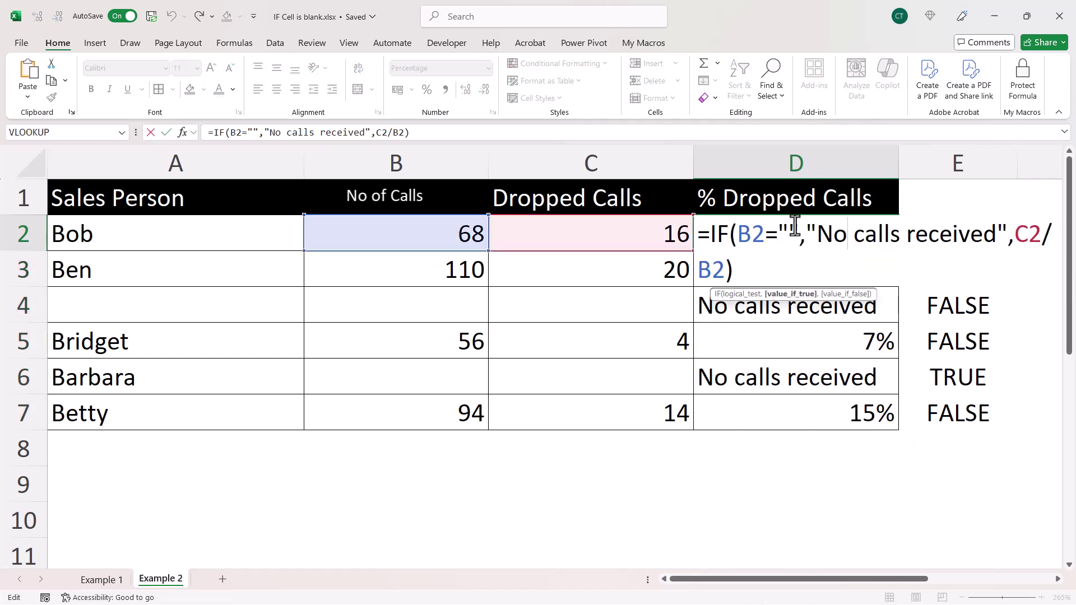
left_click_drag(783, 225, 741, 230)
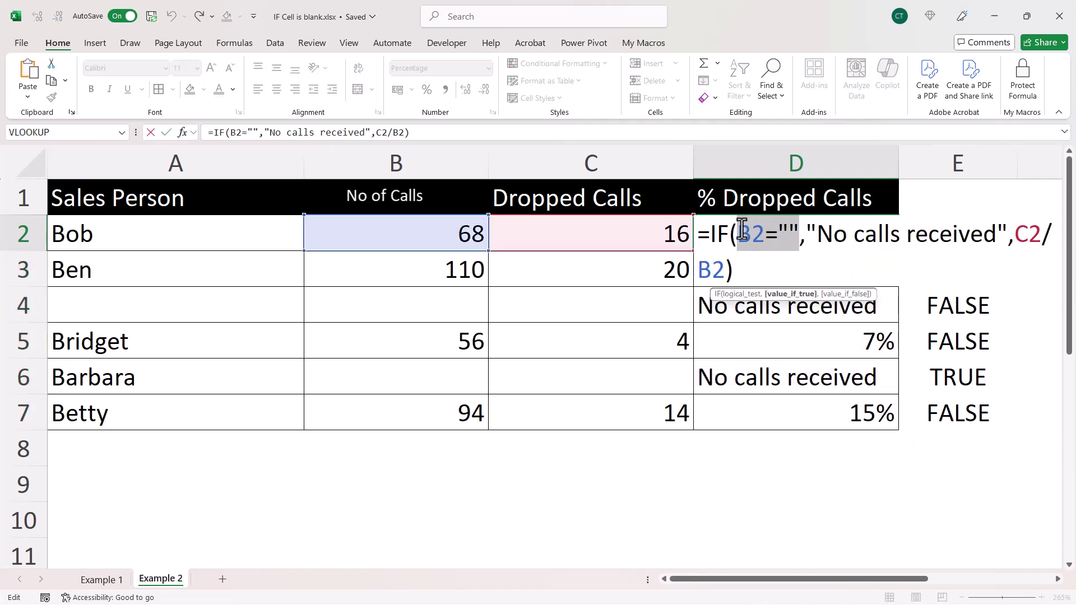
key("Return")
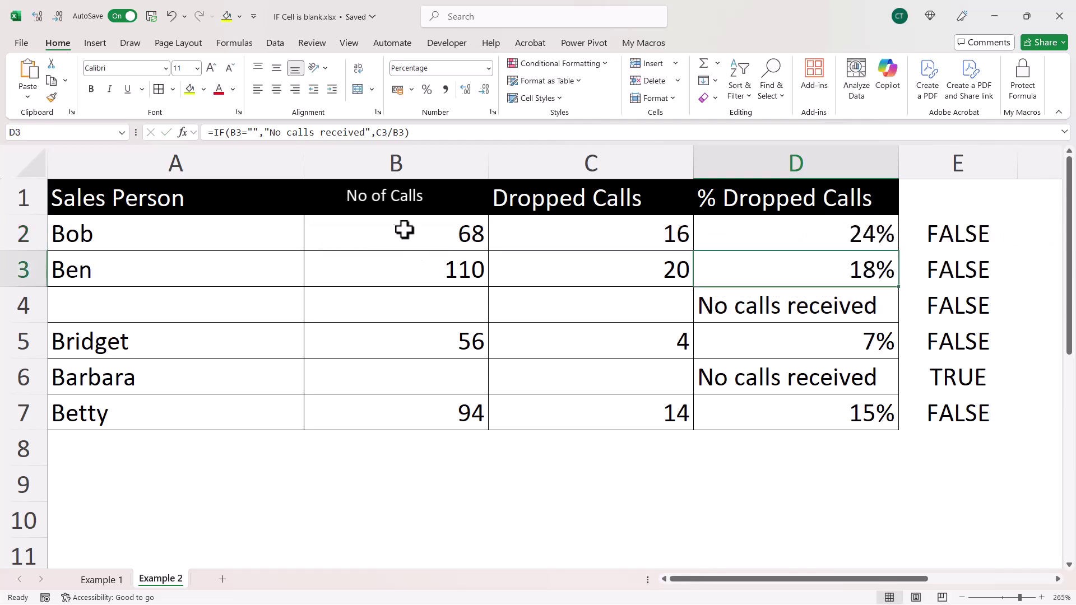